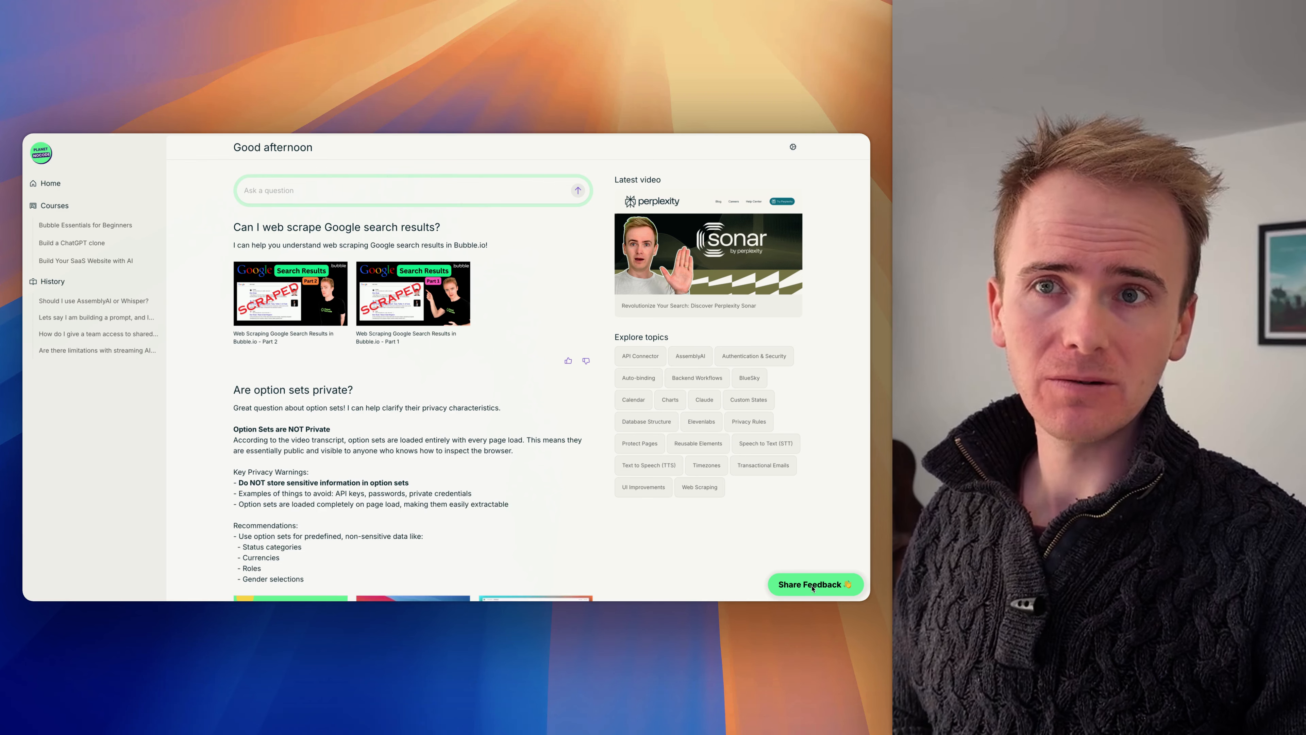
# - Preview the Share Feedback form in the live app and close it again
pyautogui.click(815, 587)
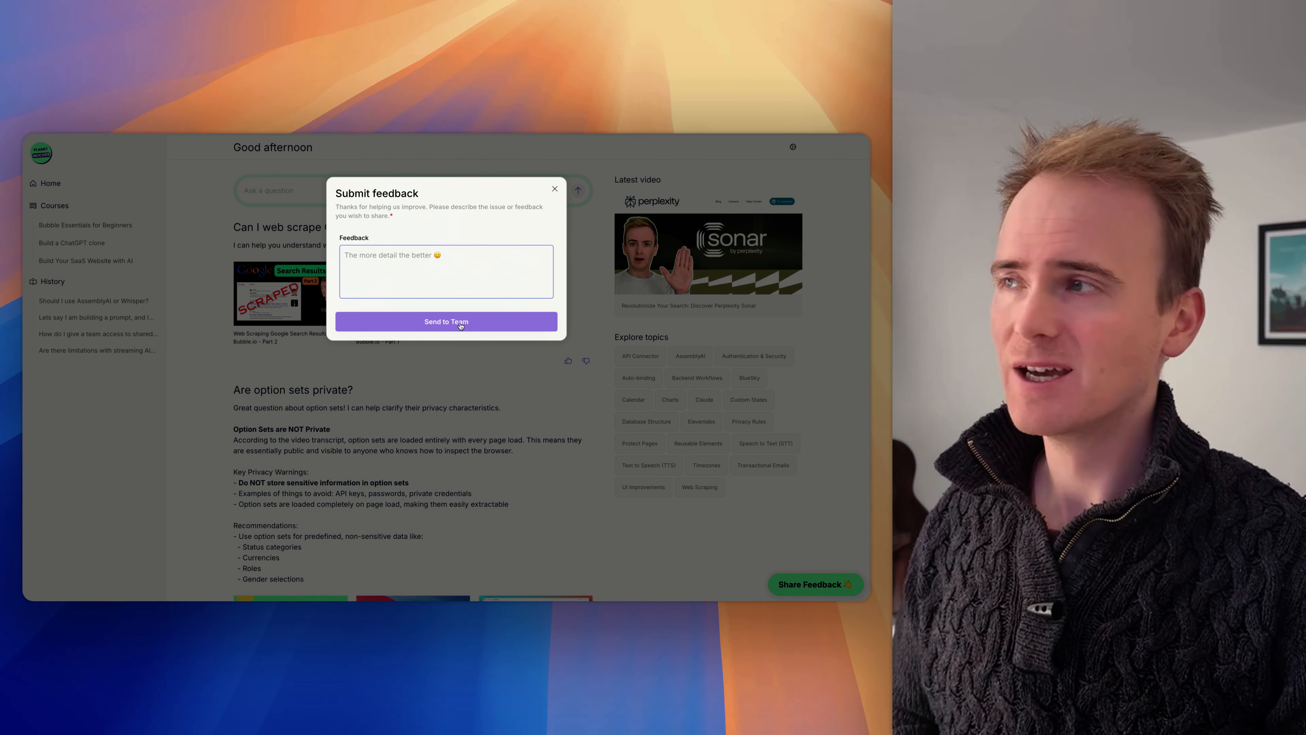
pyautogui.click(555, 188)
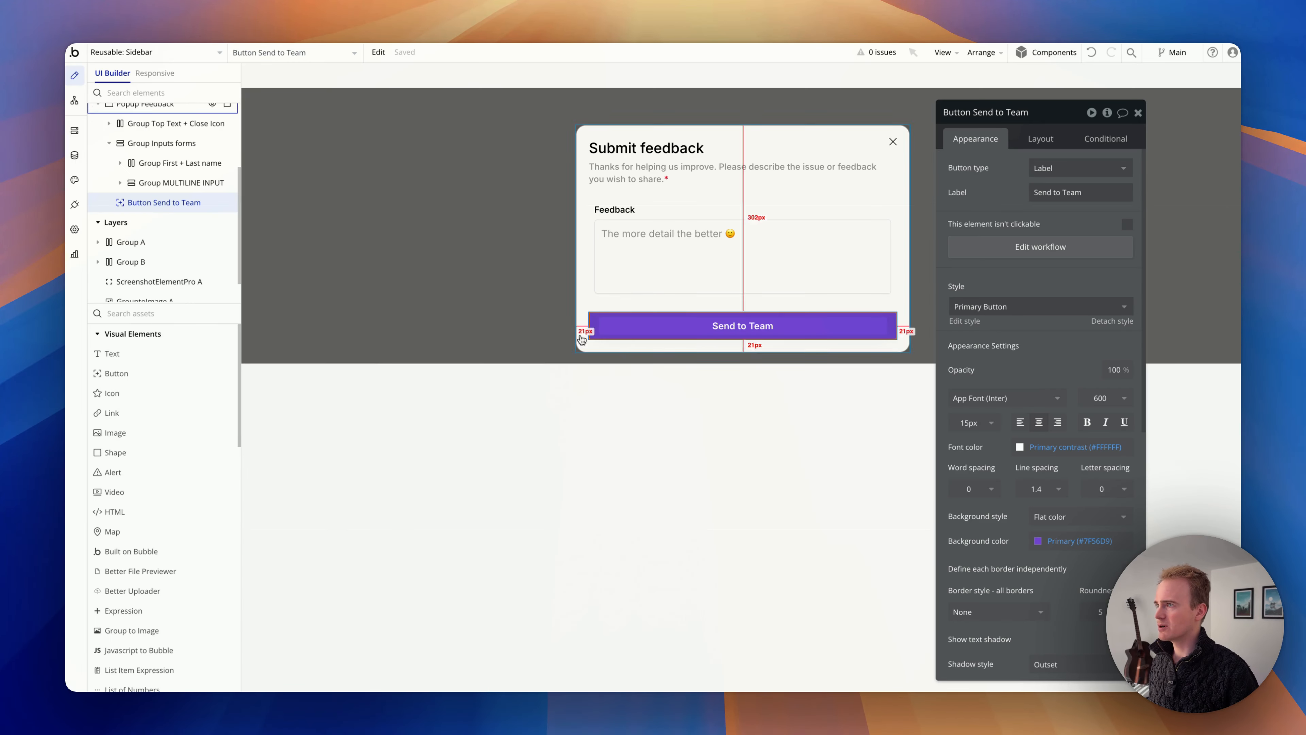
# - In the Bubble editor's Sidebar reusable element, hide Popup Feedback and inspect the Share Feedback floating group's appearance settings
pyautogui.scroll(3, 195, 165)
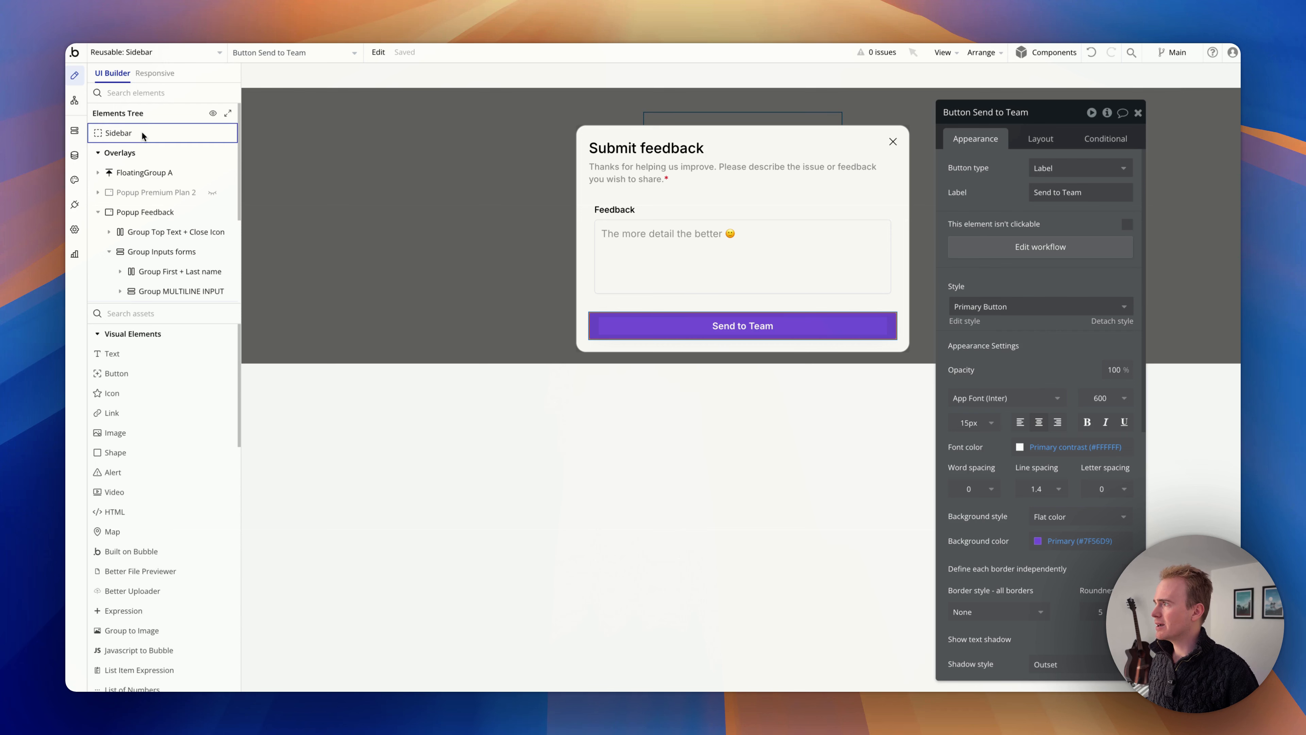
pyautogui.click(118, 132)
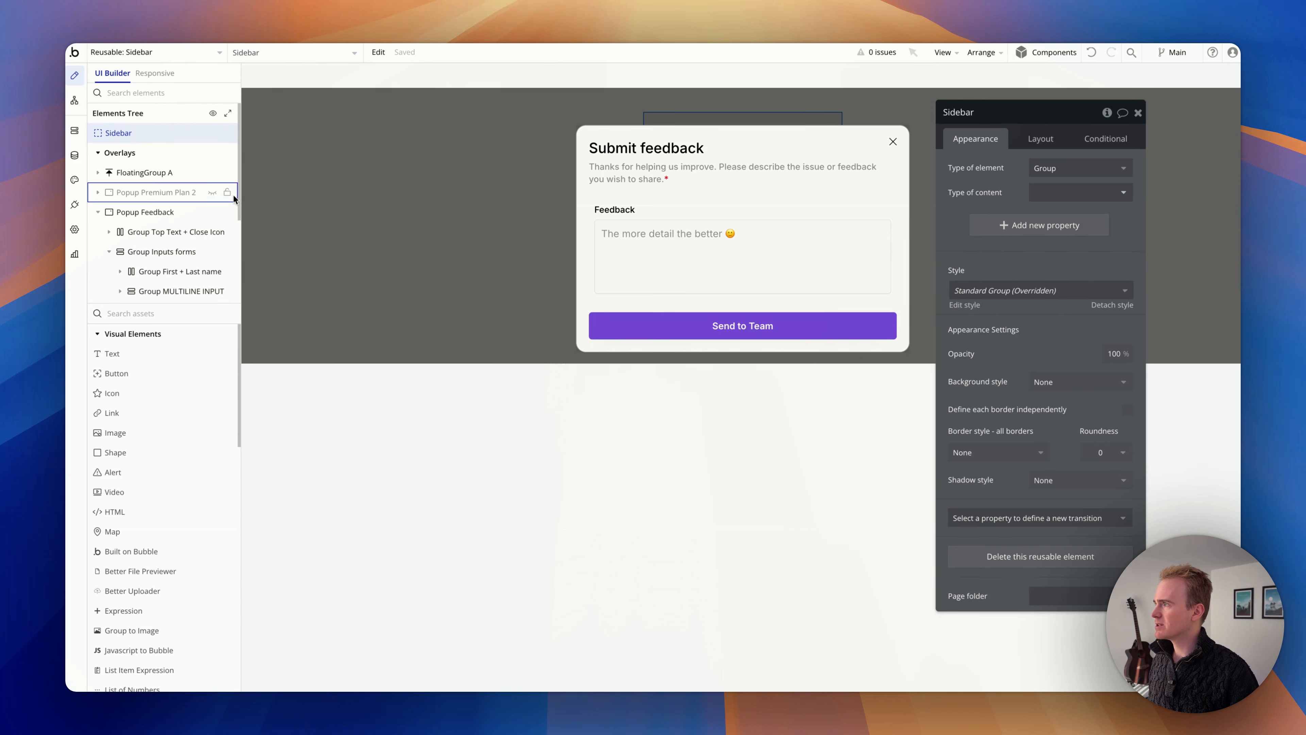
pyautogui.click(213, 193)
pyautogui.click(214, 194)
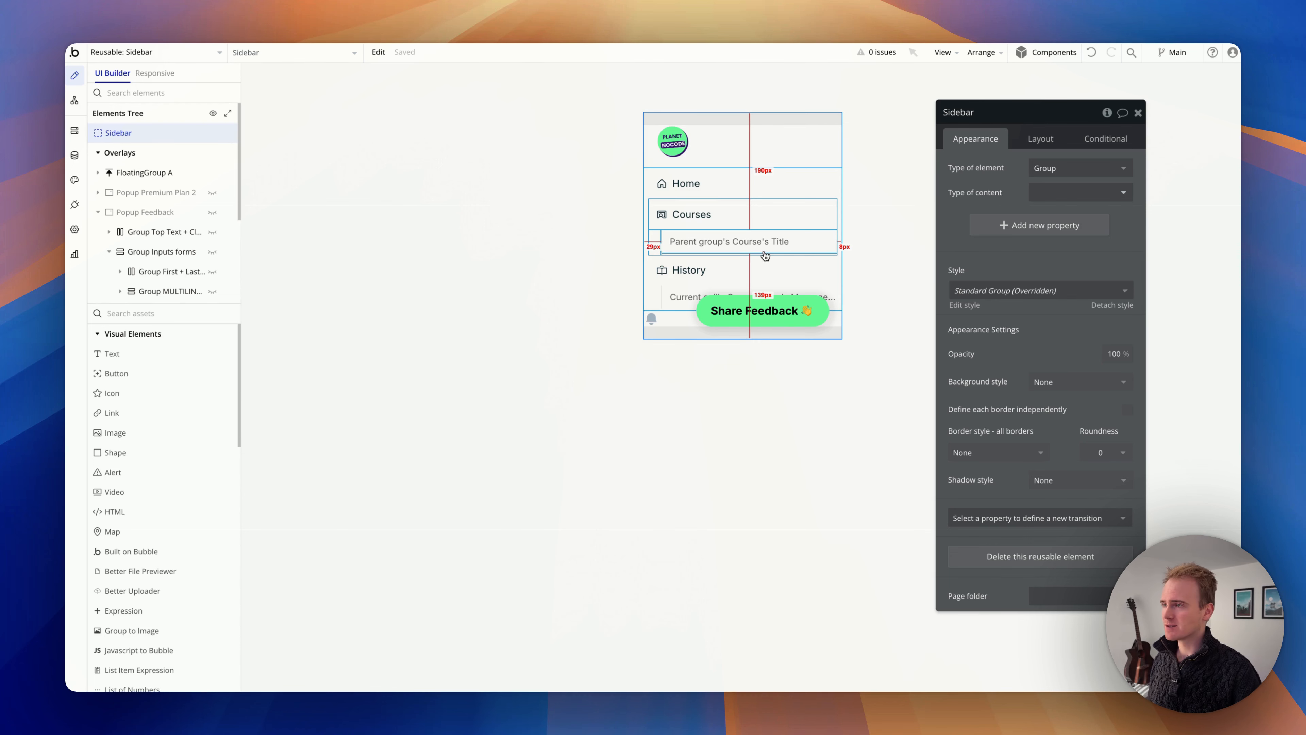
pyautogui.click(703, 310)
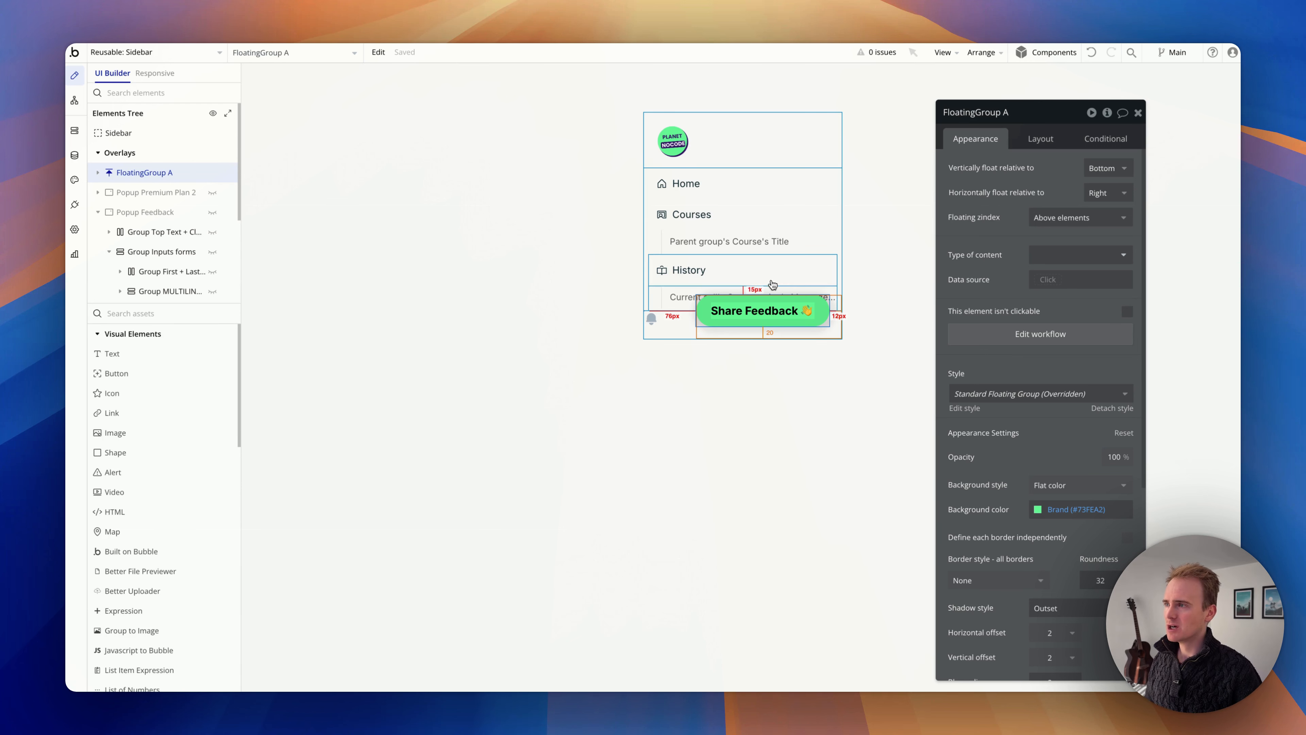
pyautogui.scroll(-6, 1038, 391)
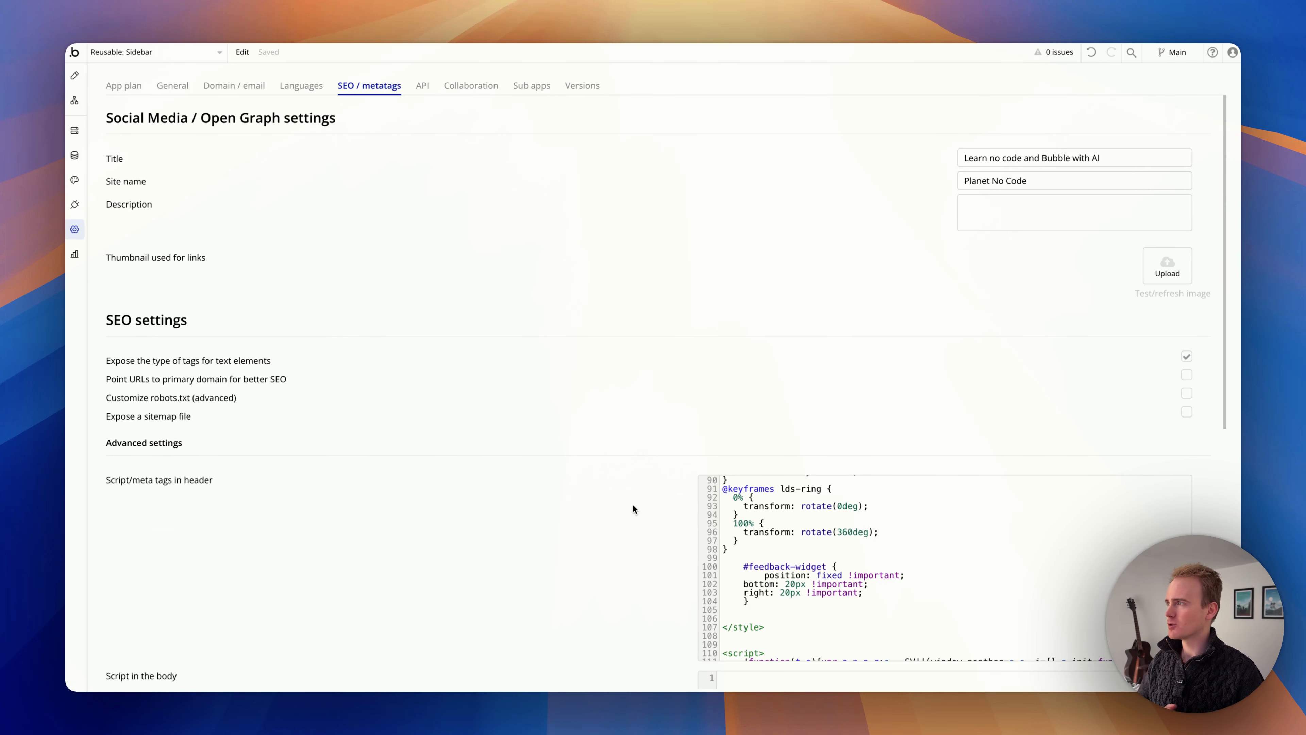
# - Examine the #feedback-widget CSS rule in the SEO / metatags header script, including its position, bottom and right declarations
pyautogui.moveTo(744, 566); pyautogui.dragTo(858, 606)
pyautogui.click(829, 566)
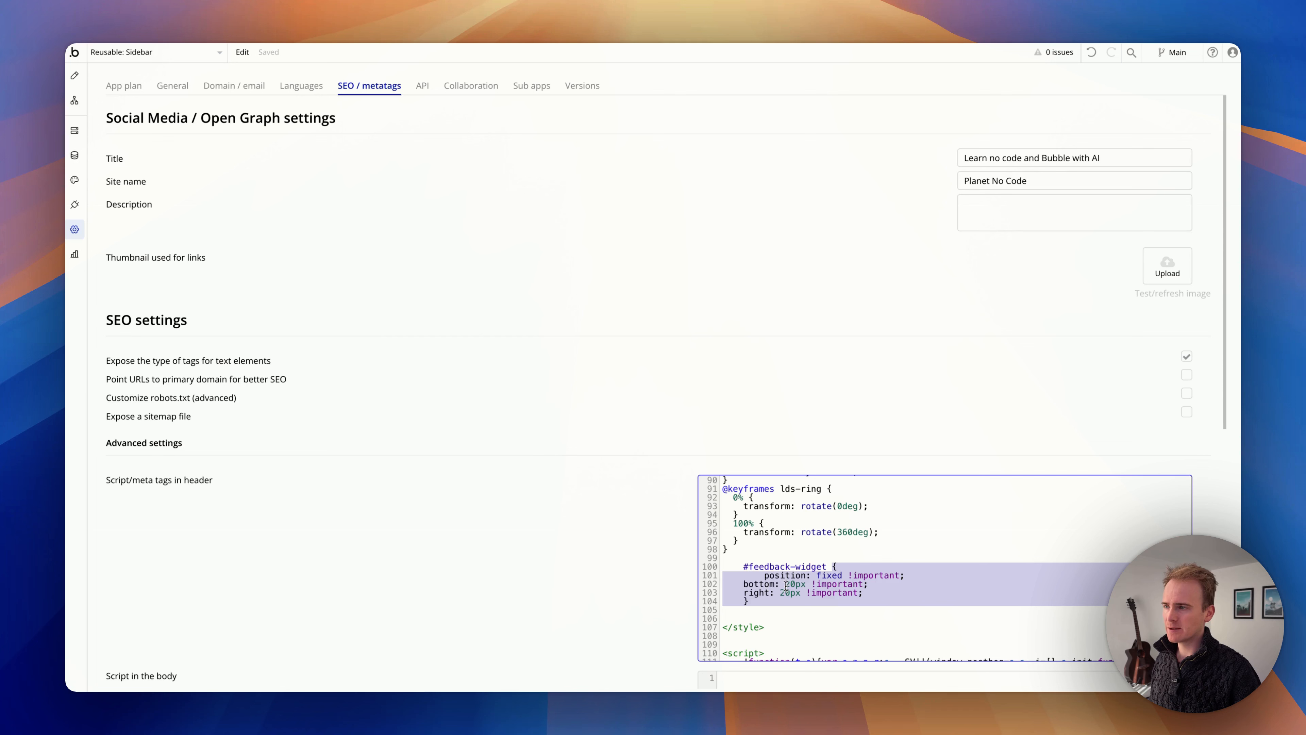
pyautogui.click(872, 583)
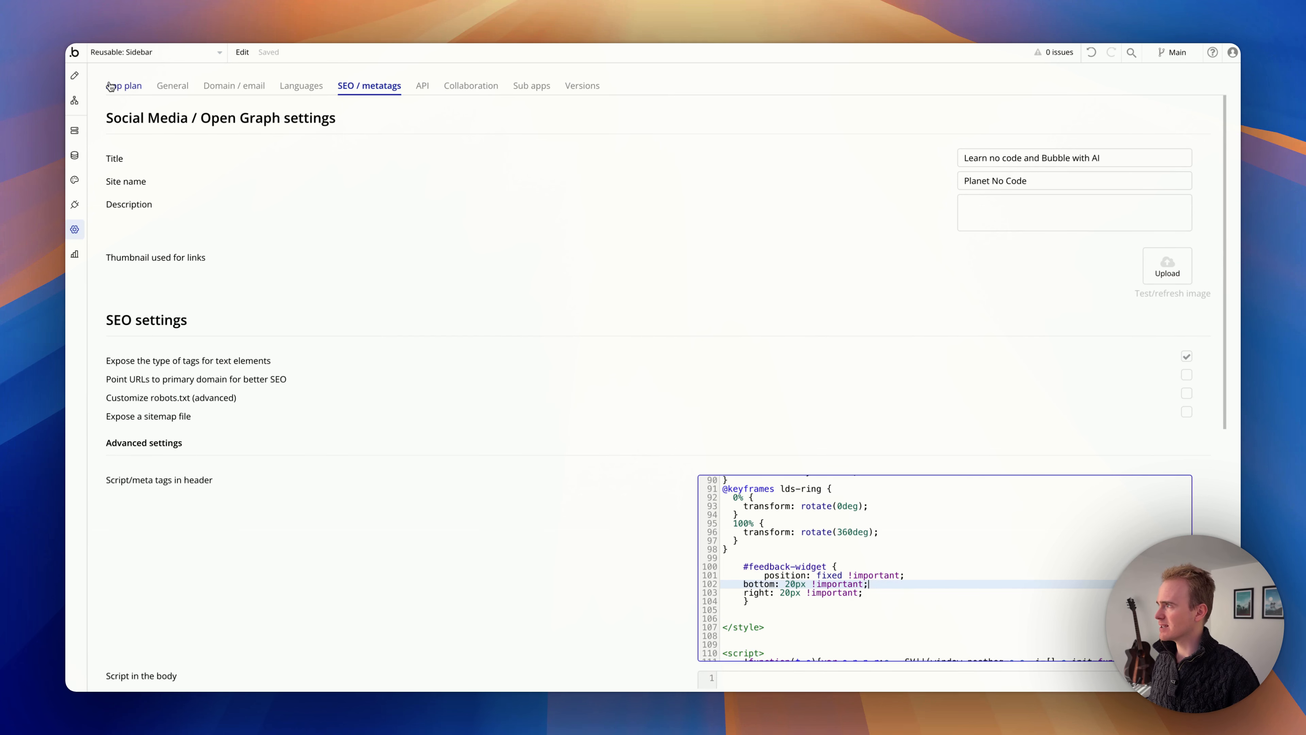
# - Review the Share Feedback floating group's click workflow, checking its Show Popup Feedback and Set focus actions
pyautogui.click(72, 77)
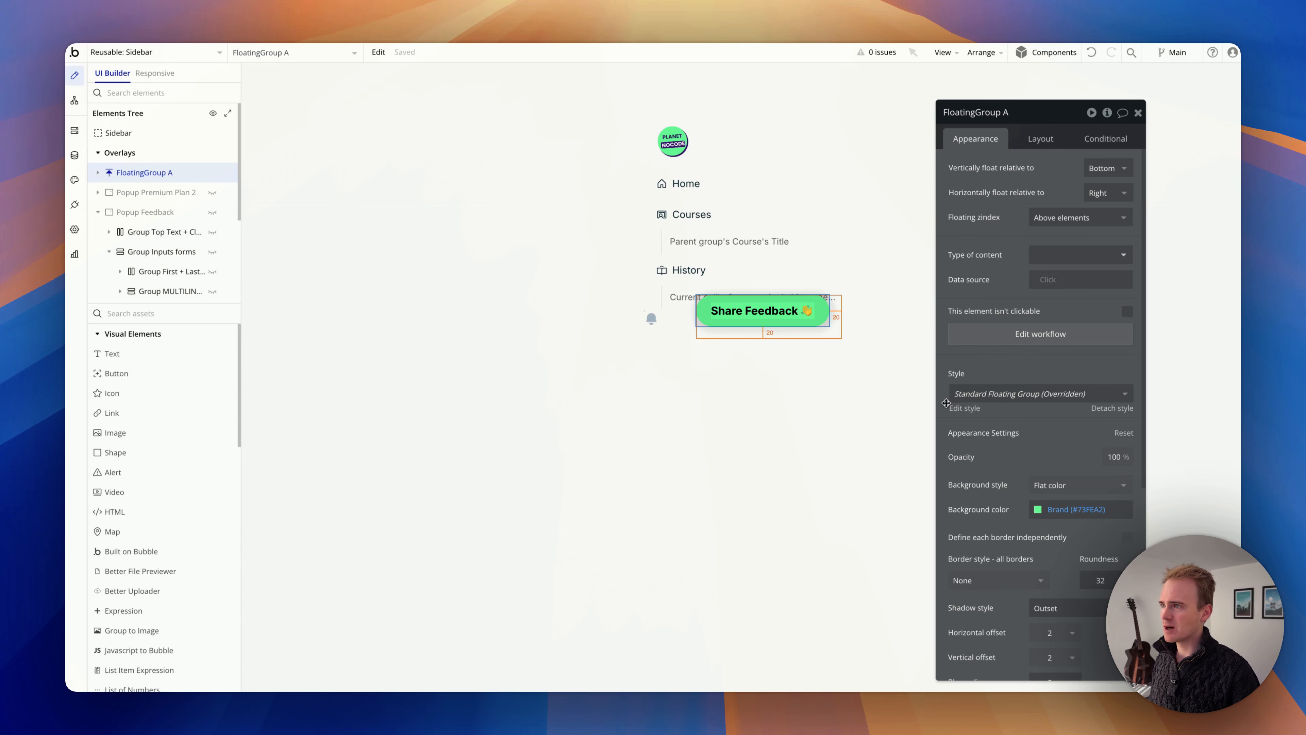
pyautogui.click(1002, 336)
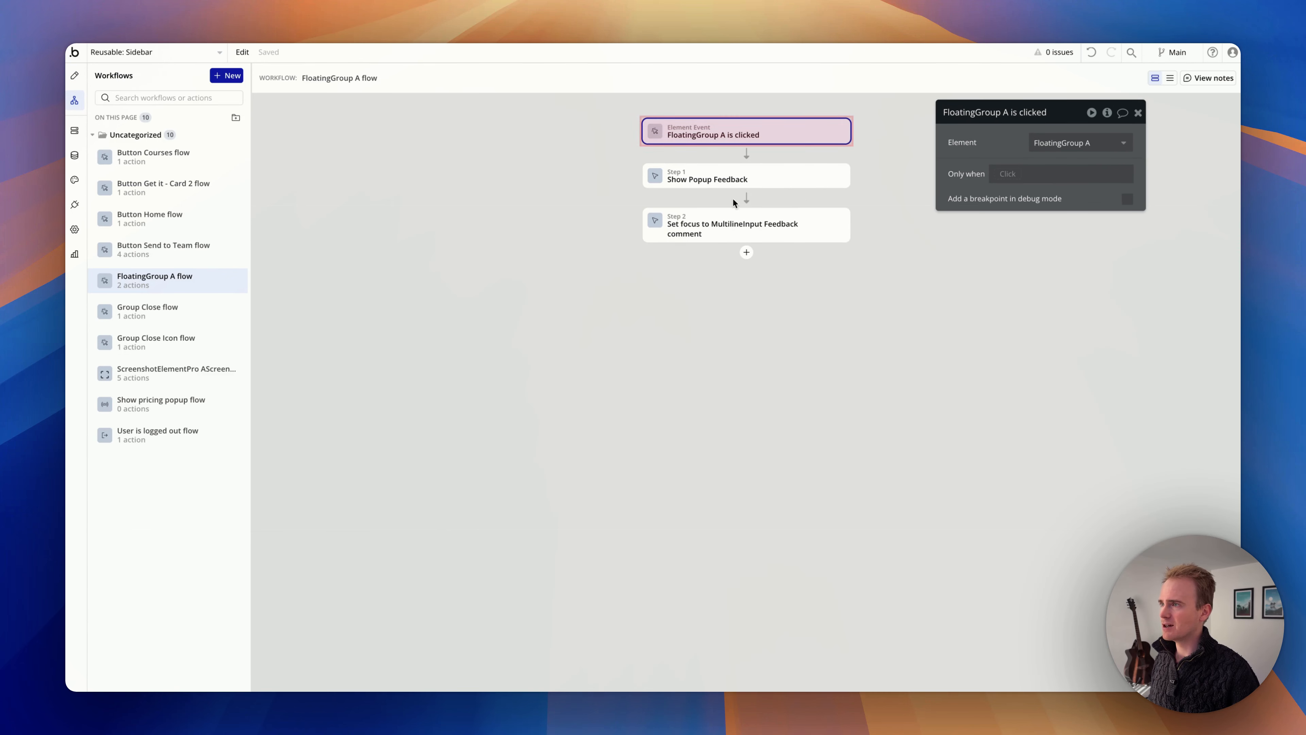
pyautogui.click(707, 180)
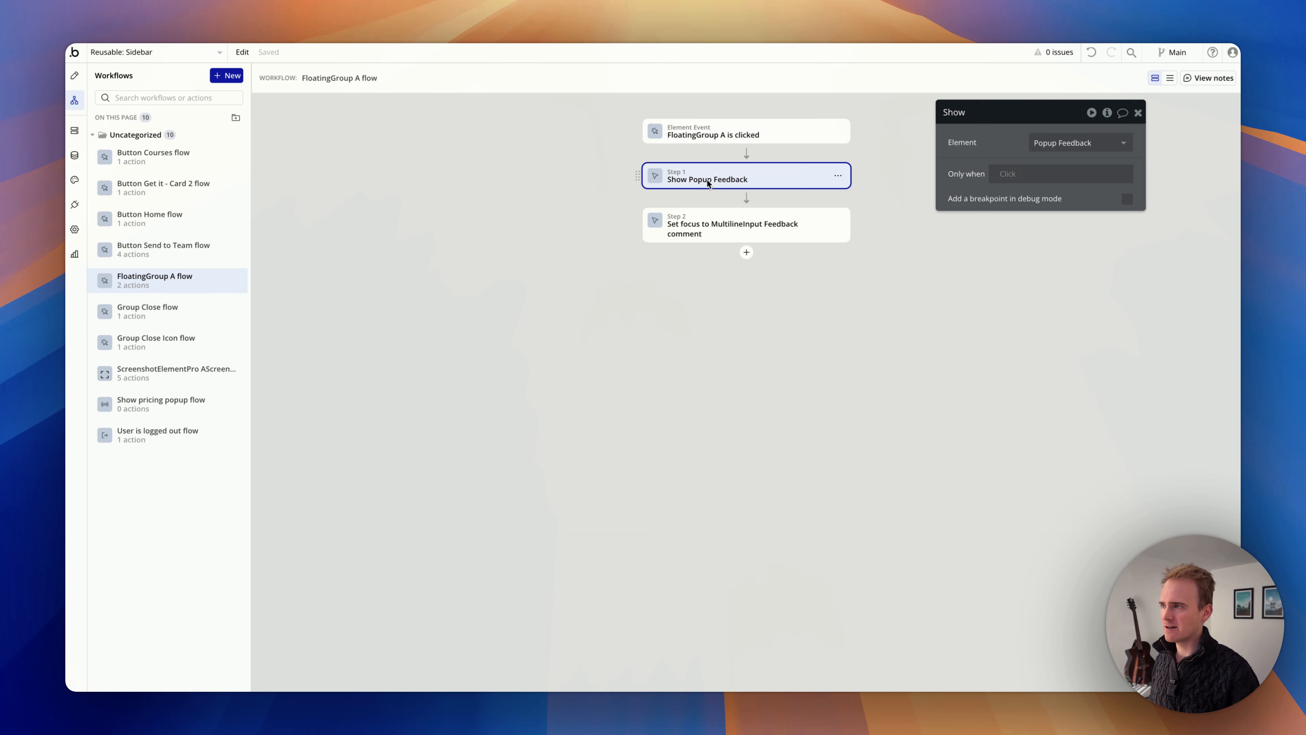
pyautogui.click(734, 232)
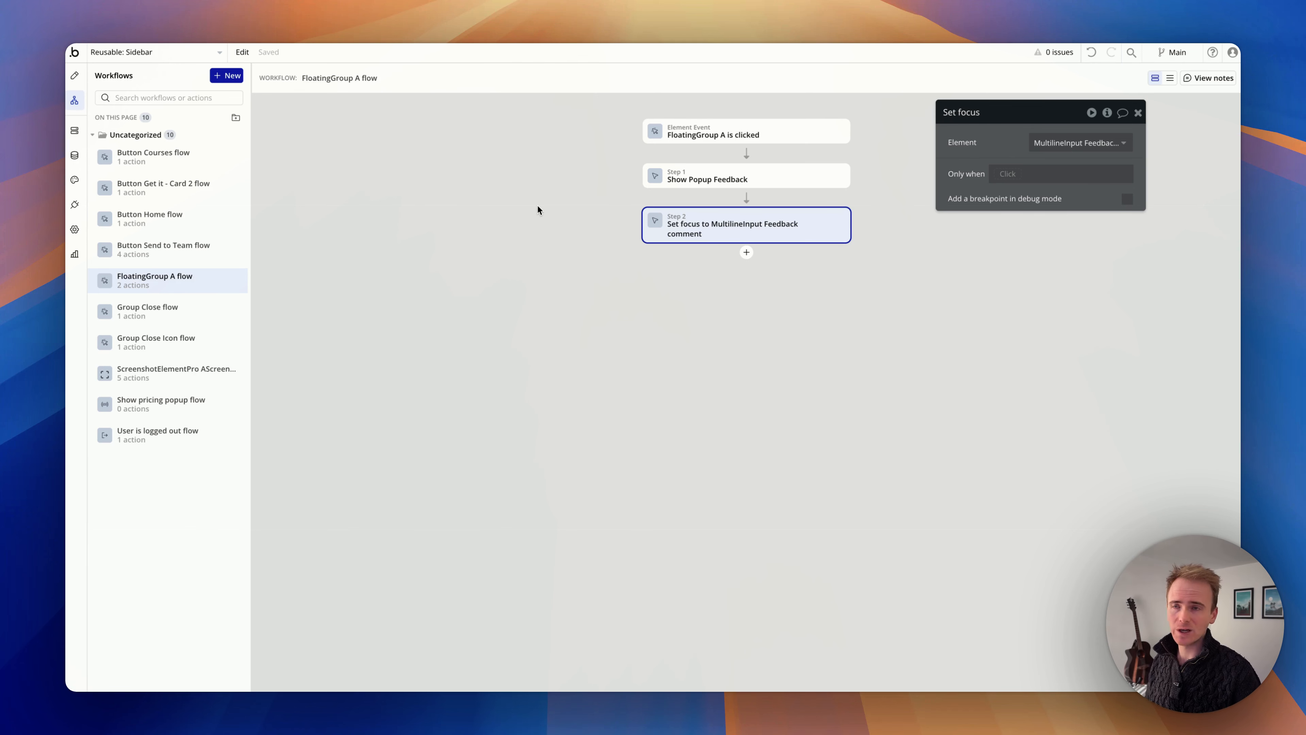
# - Show Popup Feedback on the canvas and inspect the popup and its Send to Team button
pyautogui.click(75, 76)
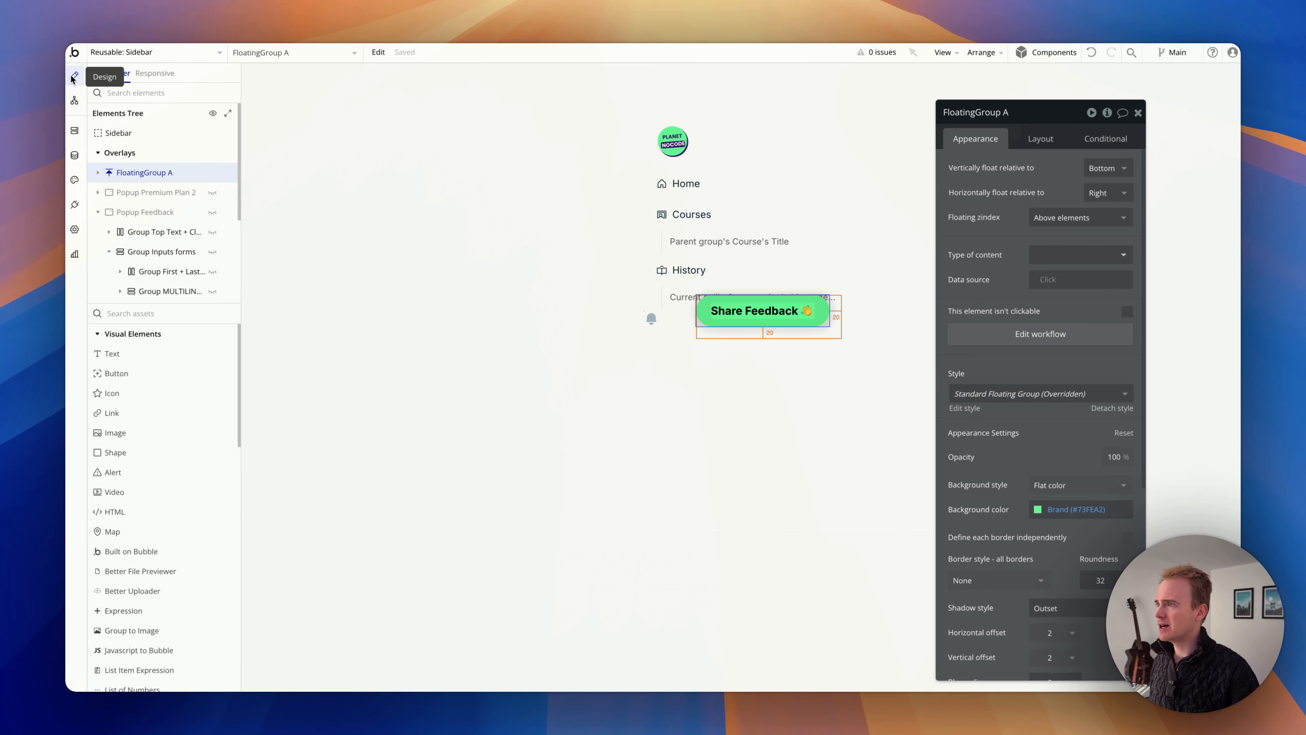
pyautogui.click(212, 212)
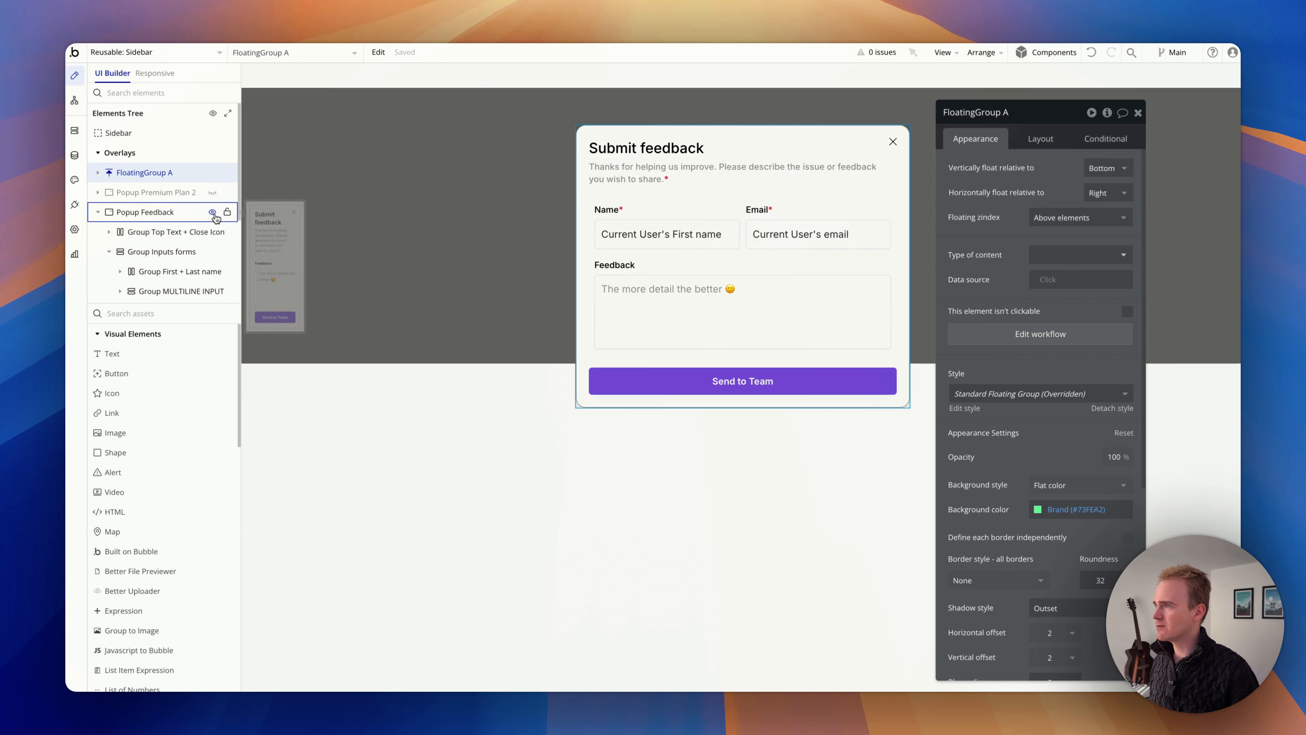
pyautogui.click(580, 155)
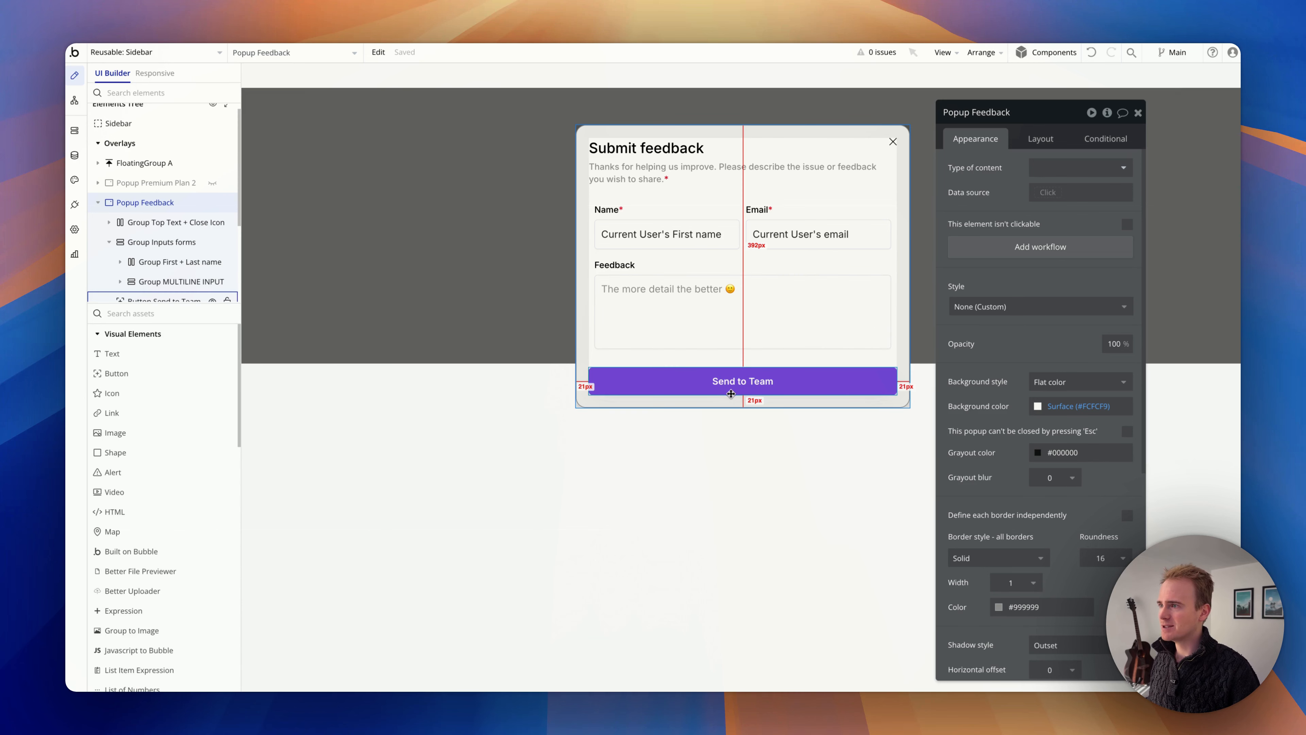
pyautogui.click(749, 382)
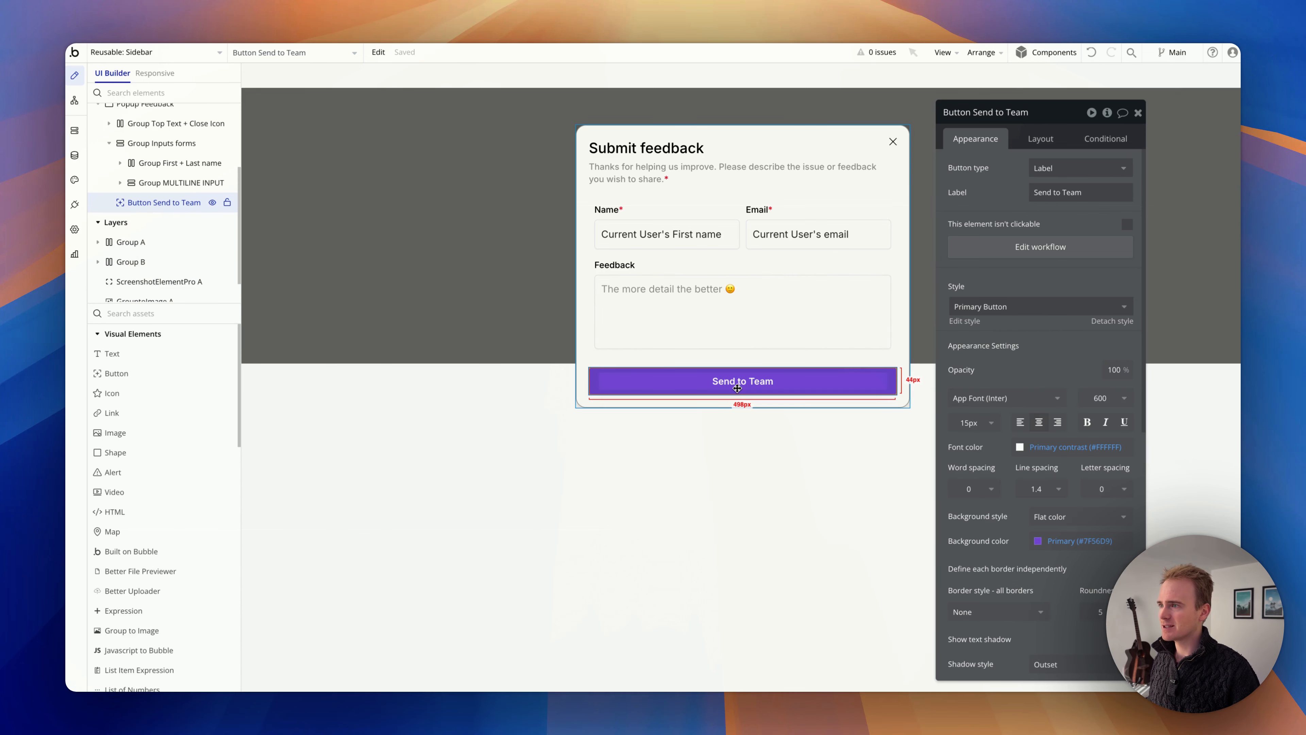
# - Review the Send to Team button's workflow, checking the Hide Popup Feedback, pause and Generate Screenshot actions
pyautogui.click(1009, 247)
pyautogui.click(761, 176)
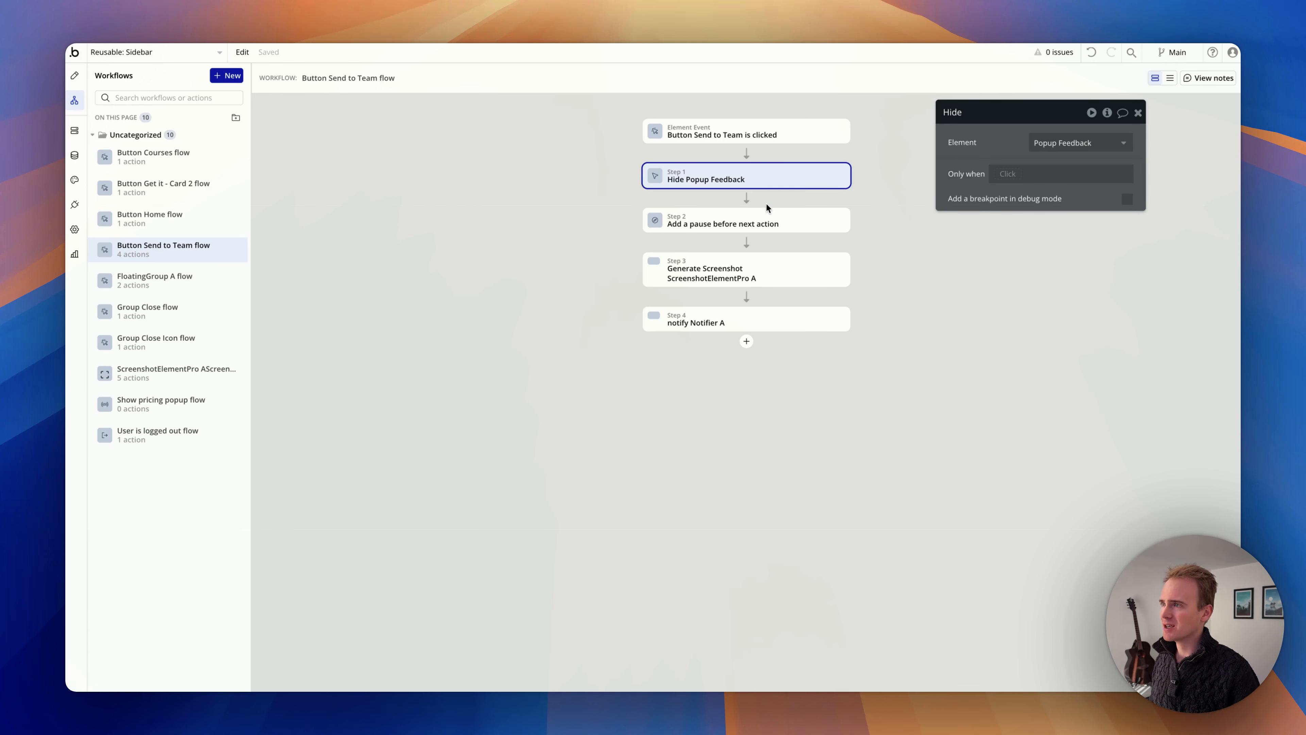
pyautogui.click(772, 217)
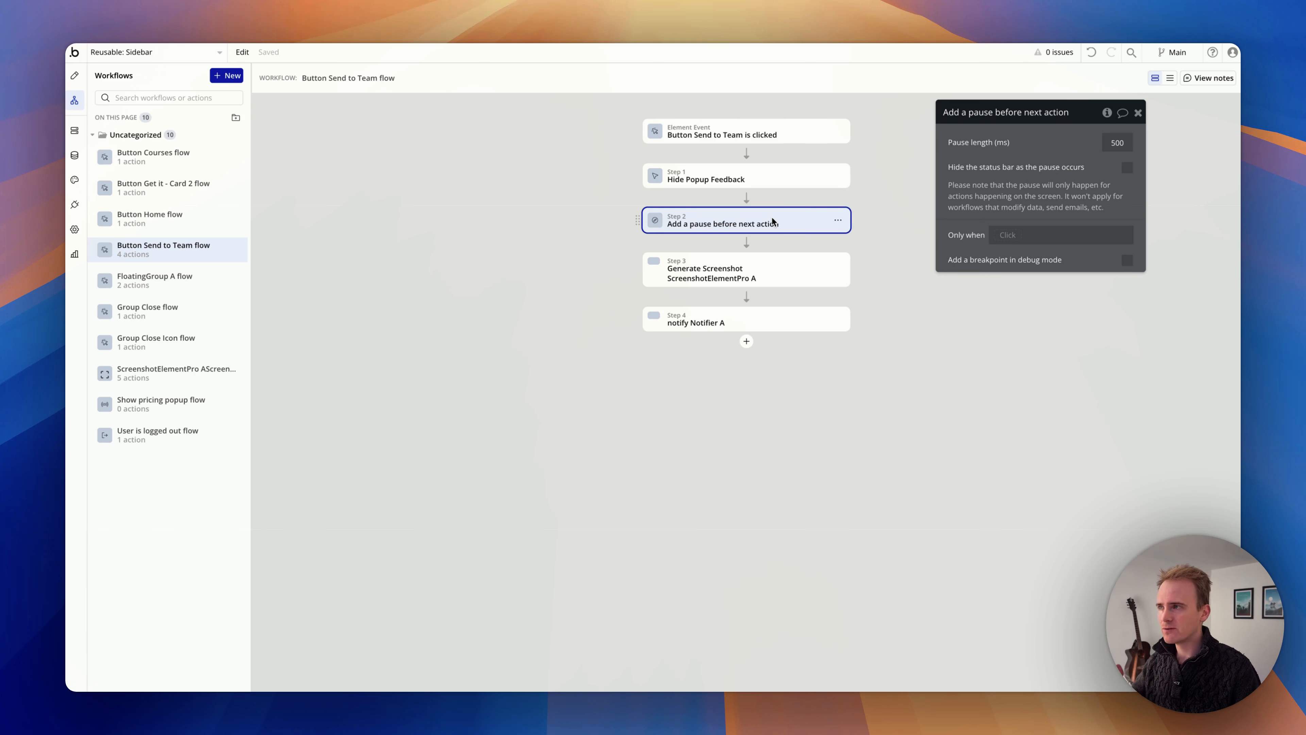
pyautogui.click(791, 267)
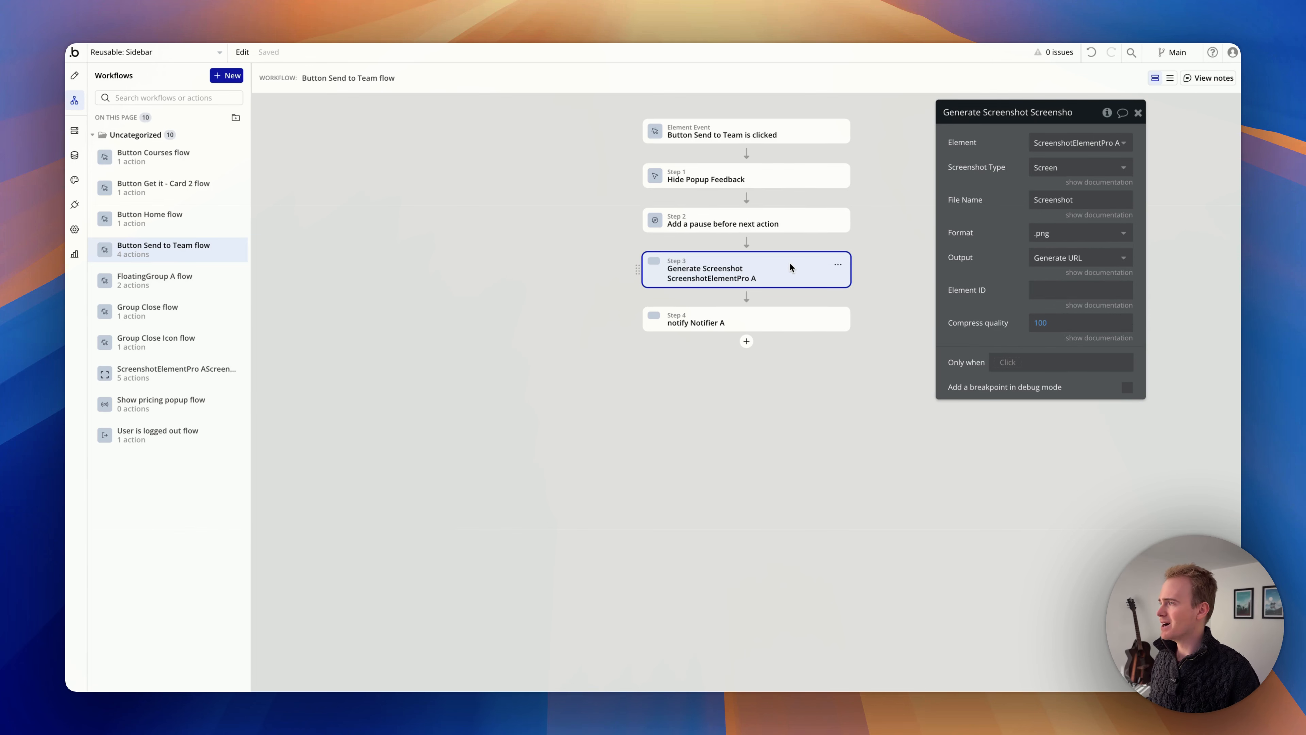
# - Read the Advanced Screenshot Element plugin's description among the installed plugins
pyautogui.click(75, 205)
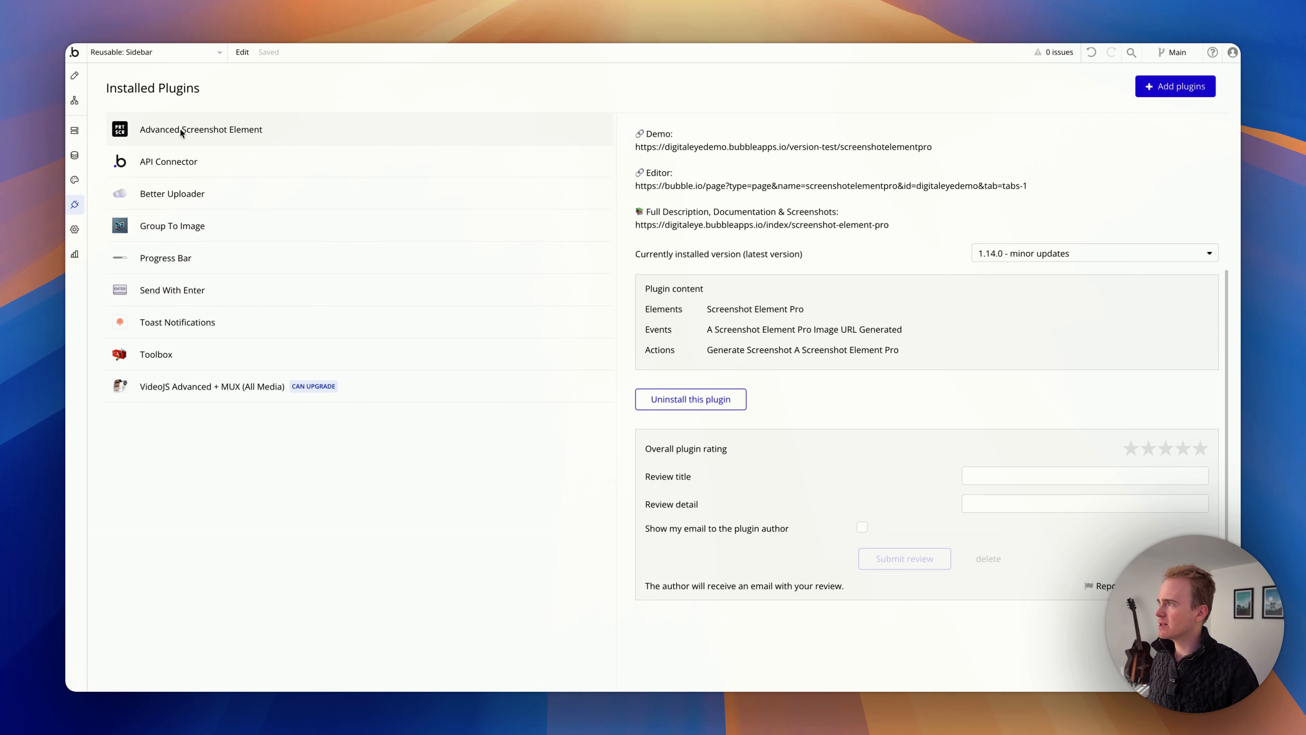
pyautogui.scroll(5, 823, 231)
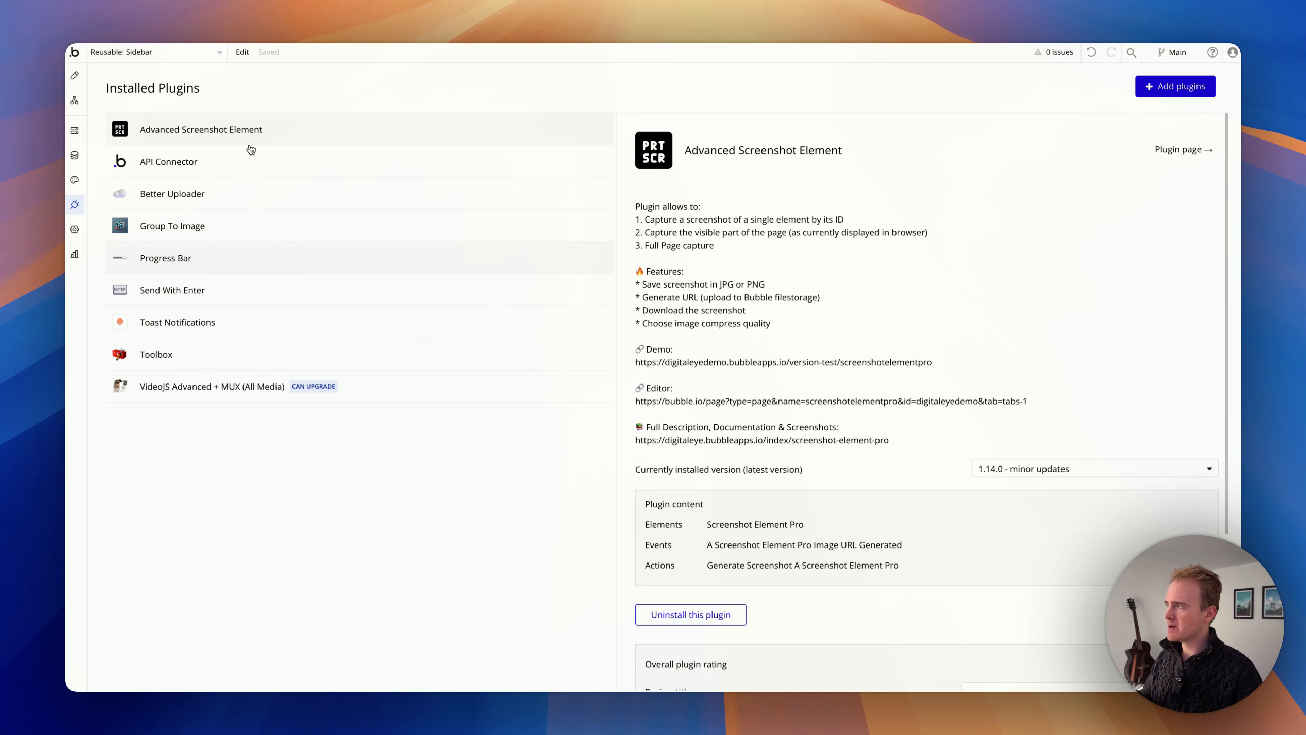
# - Examine the notify Notifier A action in the Send to Team workflow and check the installed plugins
pyautogui.click(74, 106)
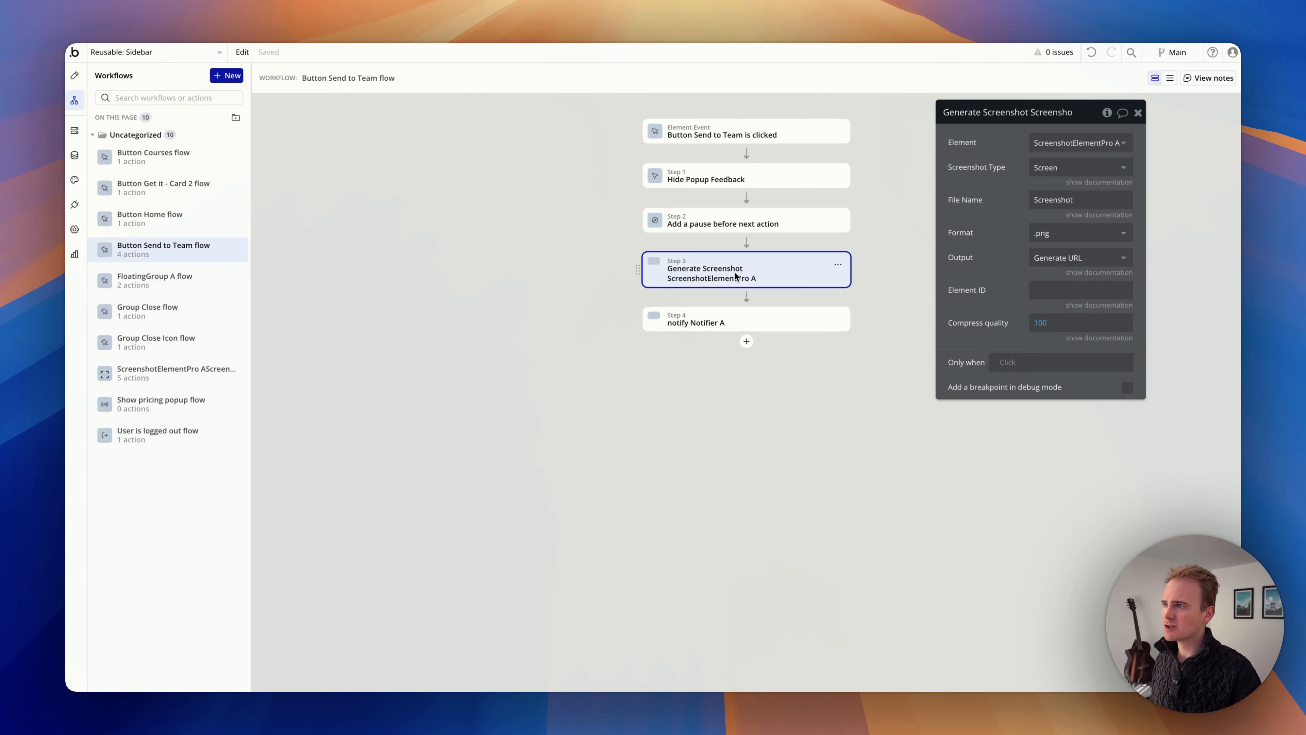
pyautogui.click(733, 318)
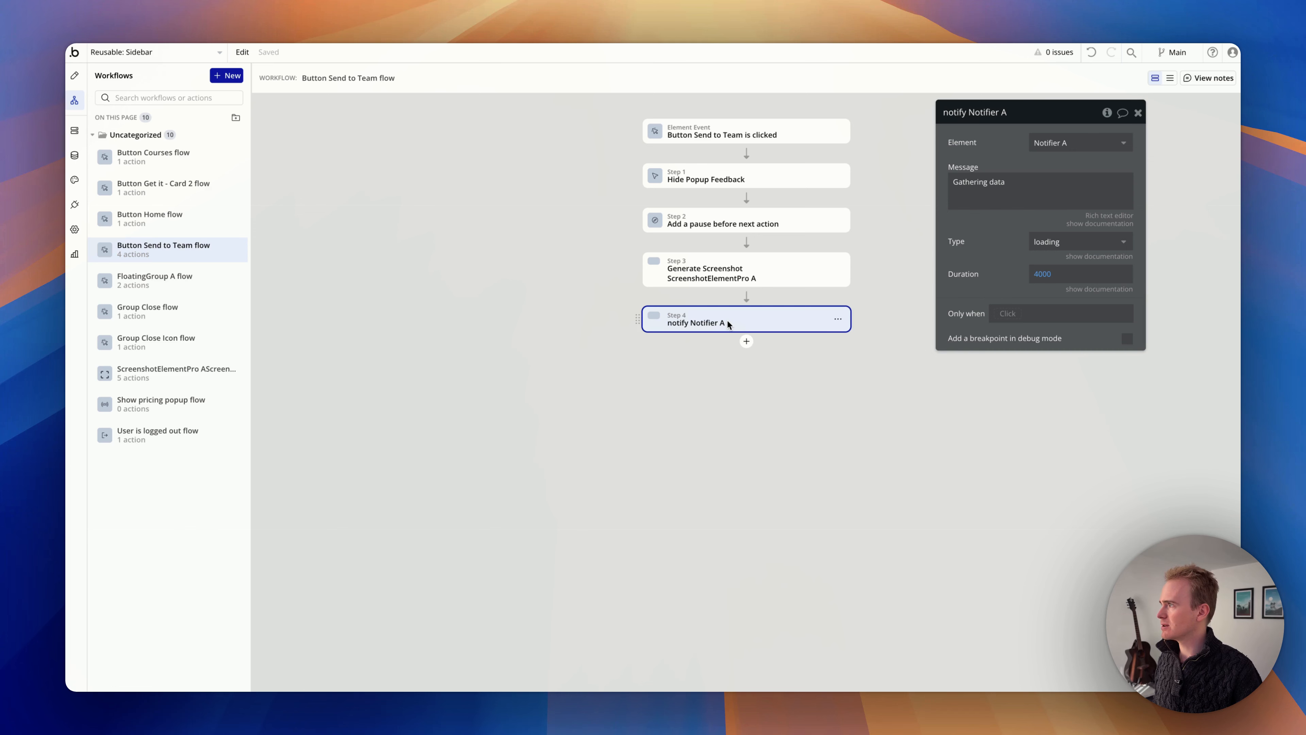
pyautogui.click(74, 205)
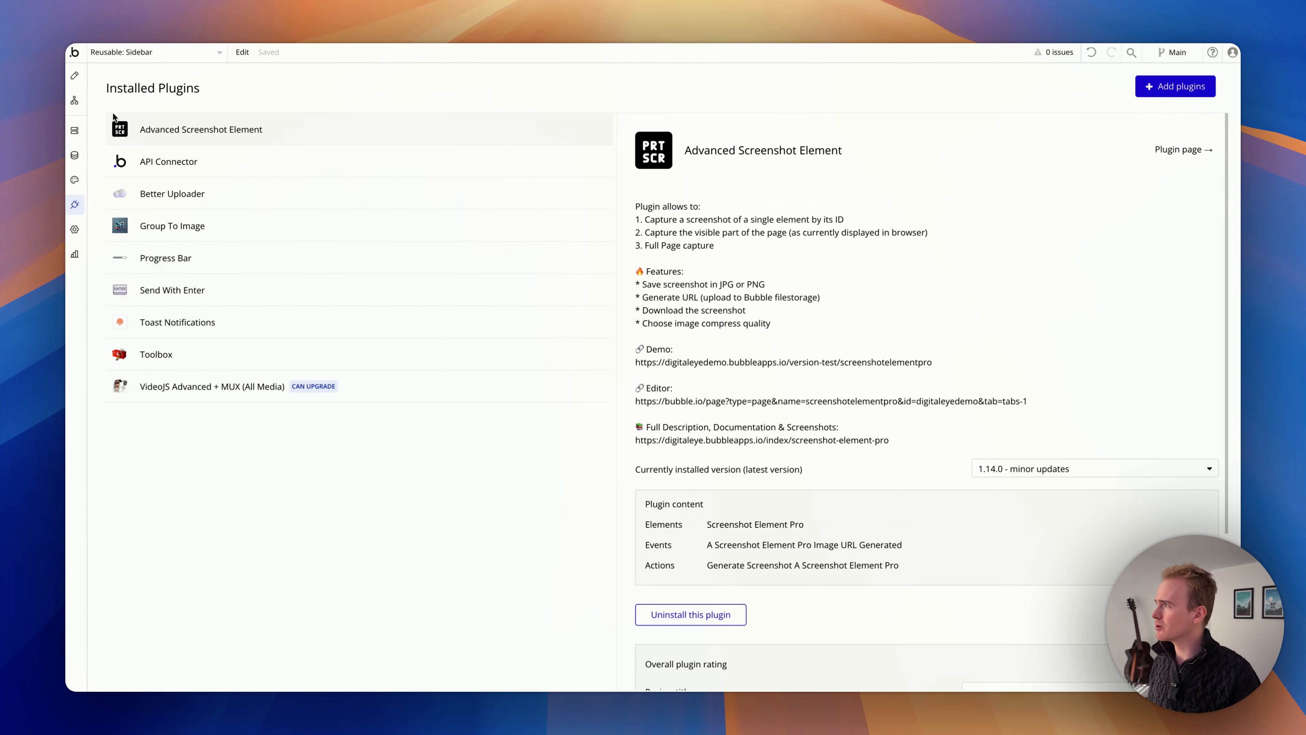
# - View the ScreenshotElementPro A Image URL generated workflow, and add a blank workflow to look through the available element events
pyautogui.click(75, 103)
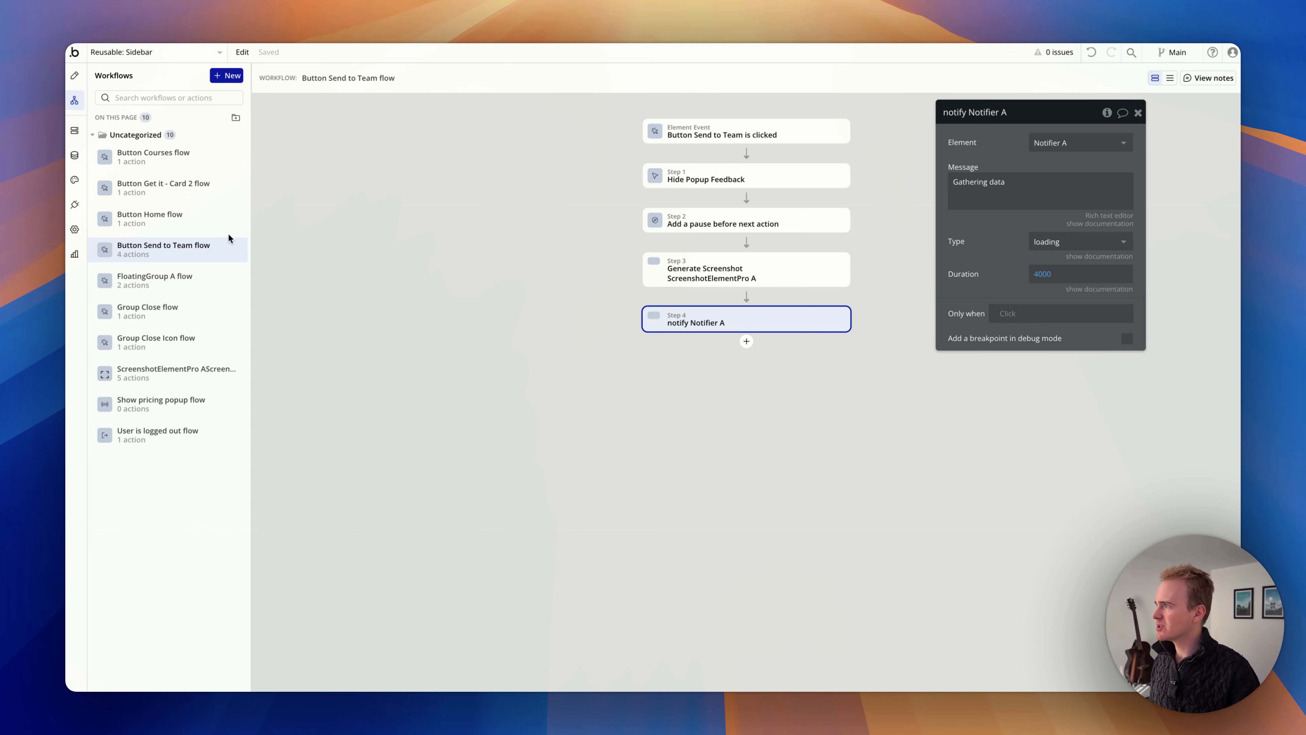
pyautogui.click(189, 371)
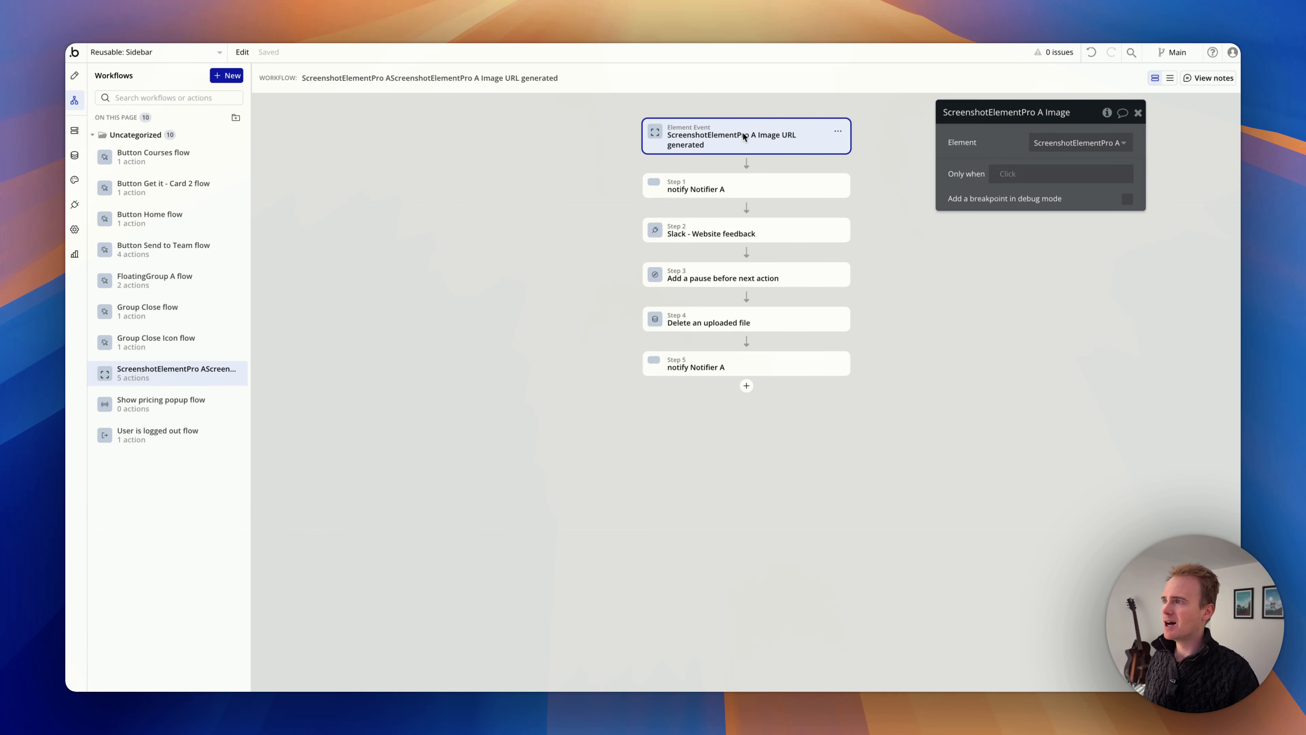
pyautogui.click(235, 77)
pyautogui.moveTo(752, 201)
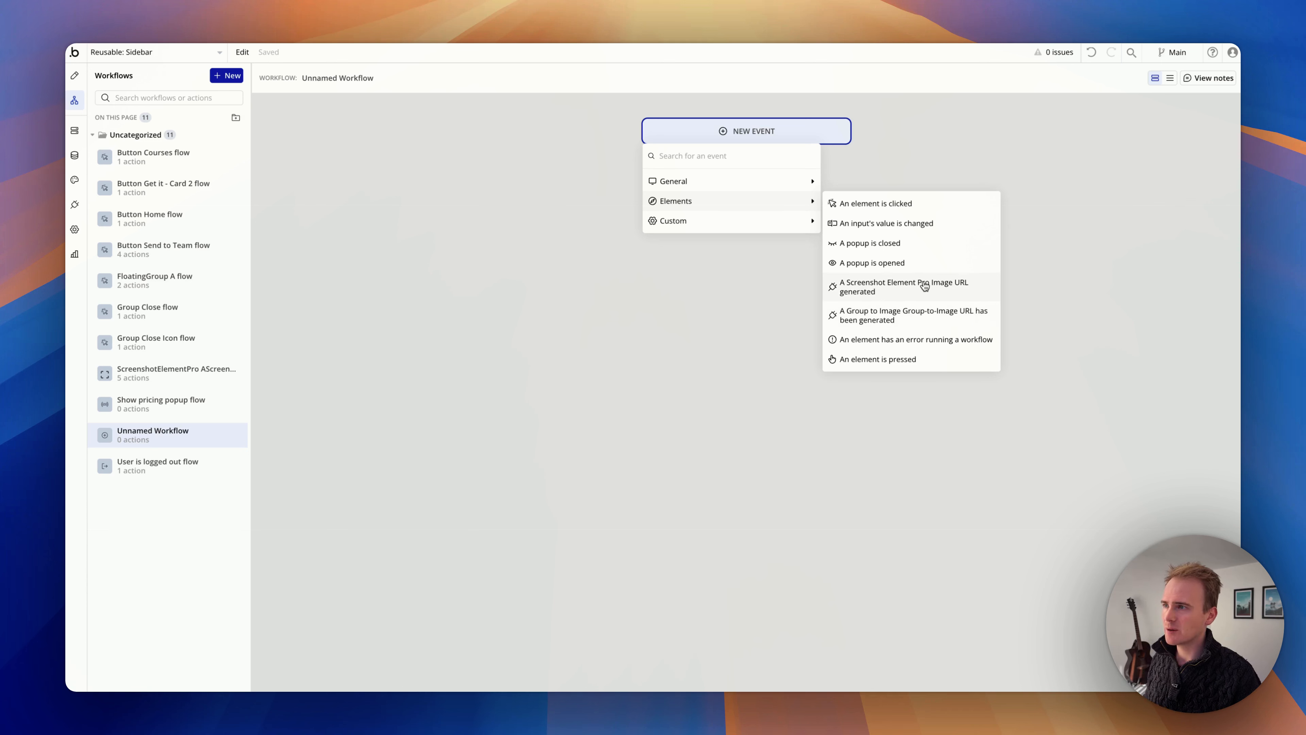
pyautogui.click(758, 302)
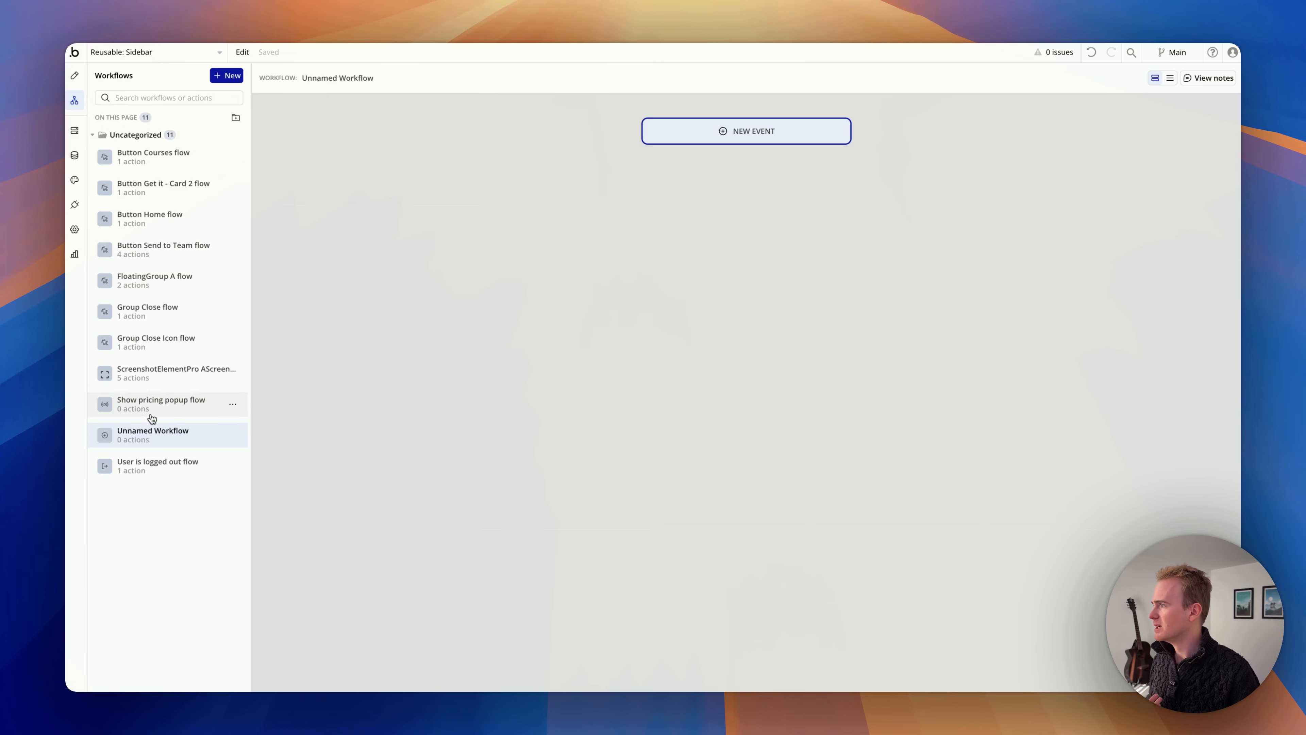
# - Review the ScreenshotElementPro A workflow's actions, from the first notification through Slack - Website feedback, pause and file deletion to the final notification
pyautogui.click(156, 380)
pyautogui.click(740, 191)
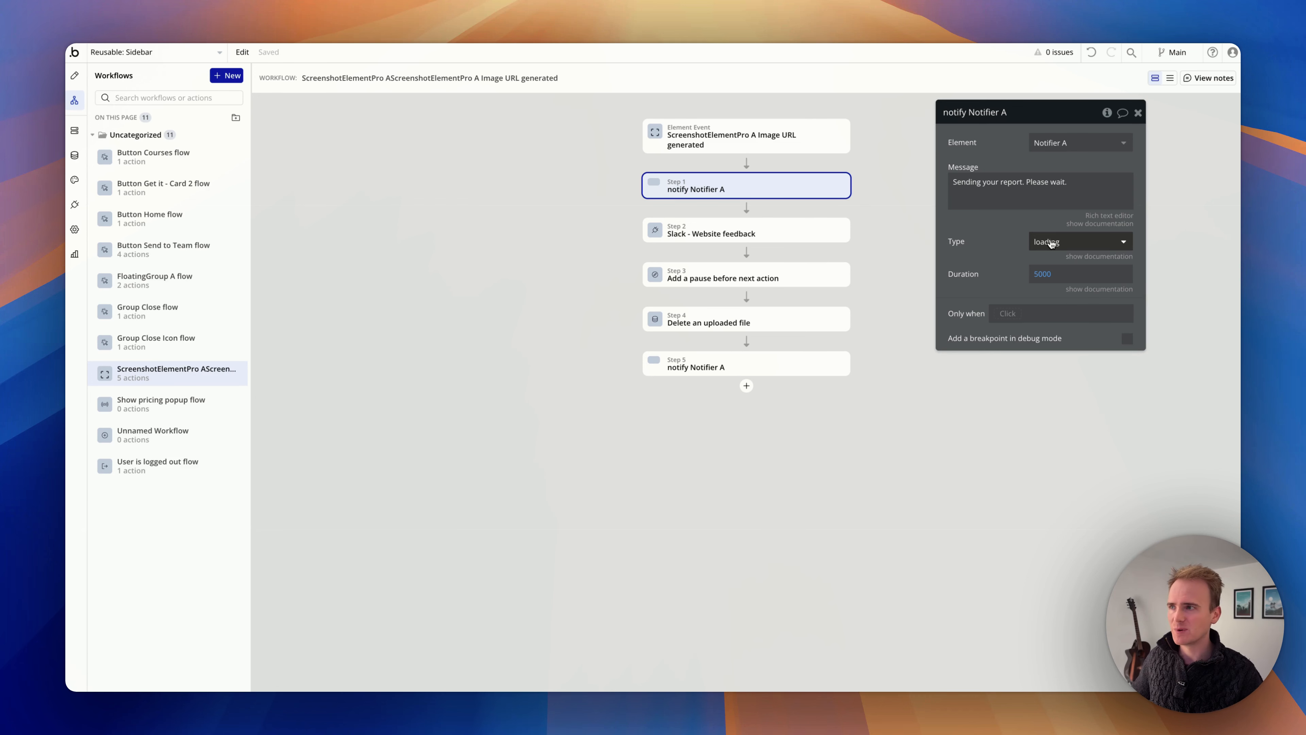
pyautogui.click(755, 225)
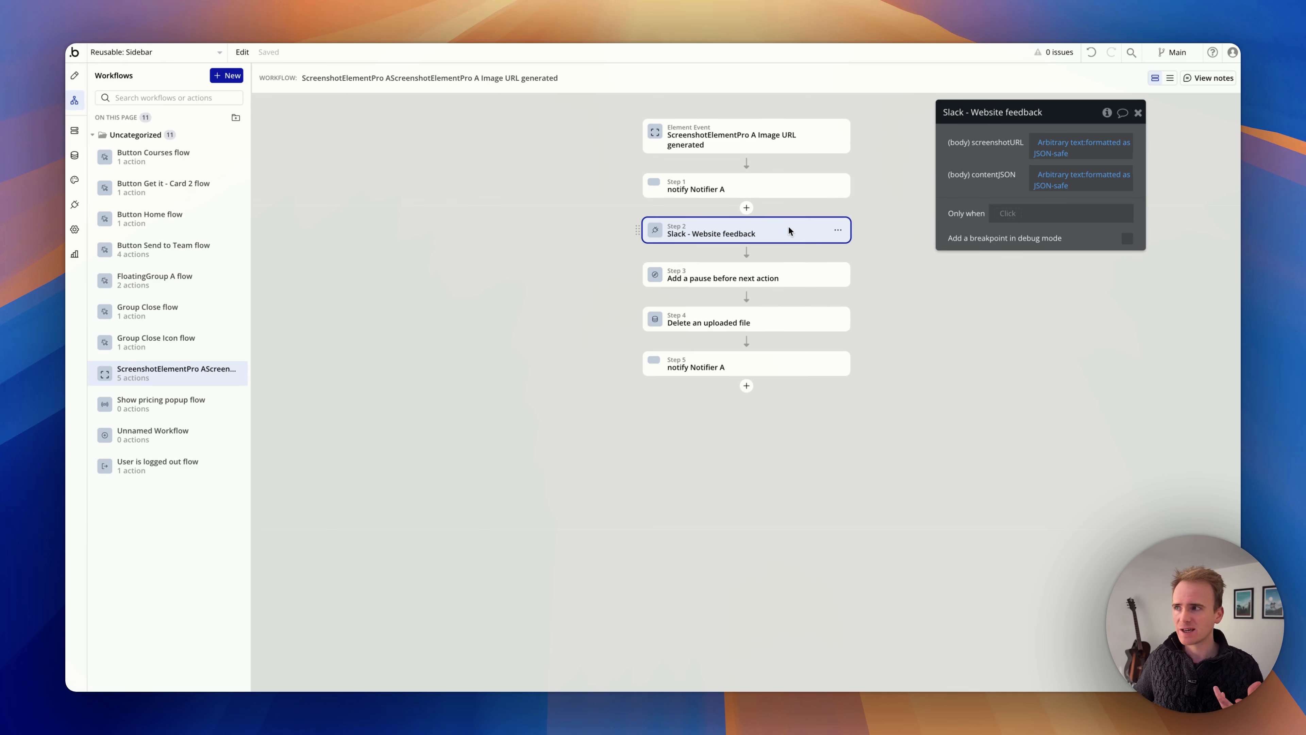
pyautogui.click(788, 276)
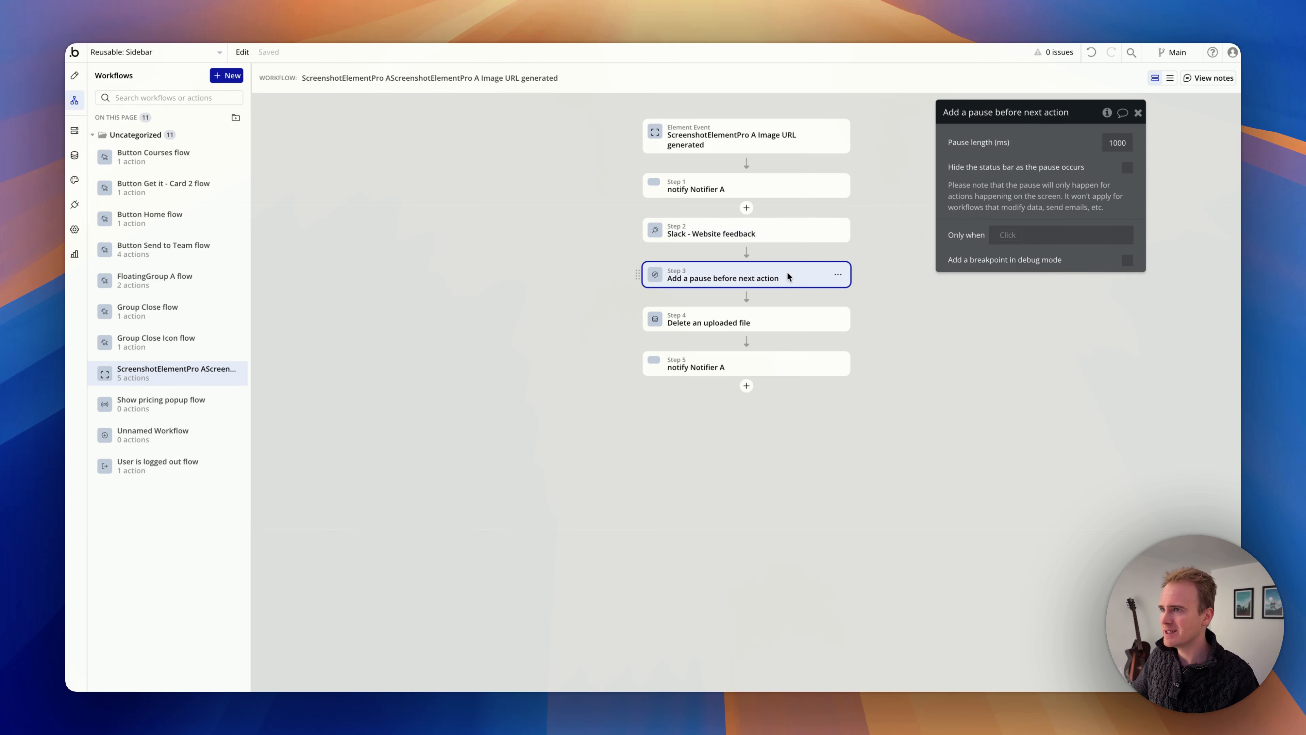
pyautogui.click(761, 321)
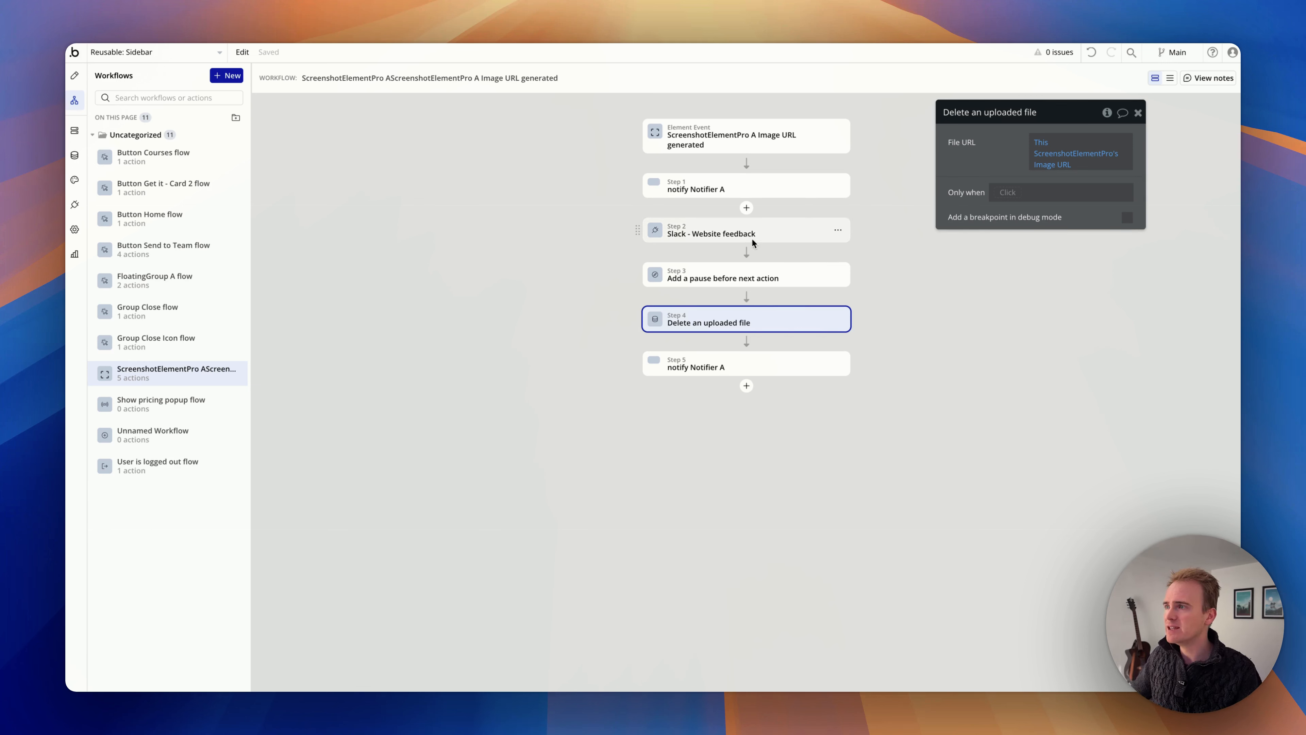
pyautogui.click(744, 367)
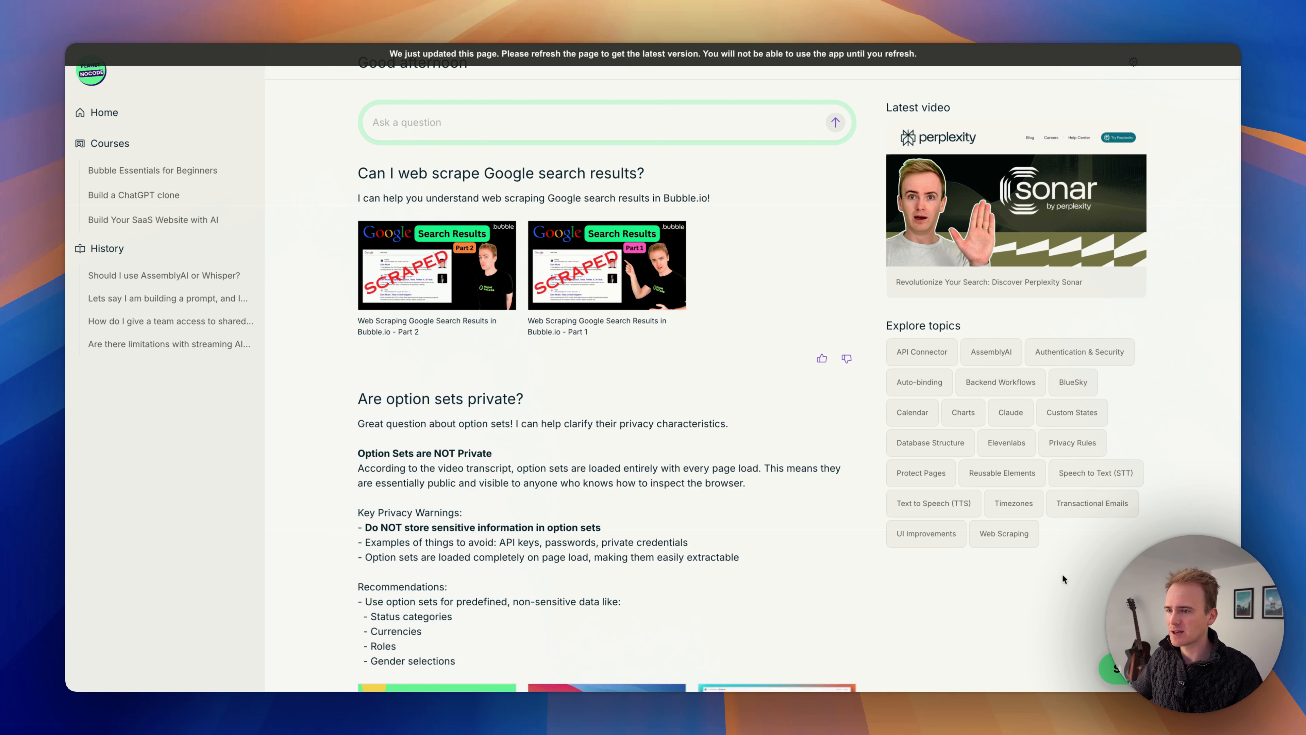
# - Reload the live app and send the feedback "This app is amazing!" to the team
pyautogui.press('super+r')
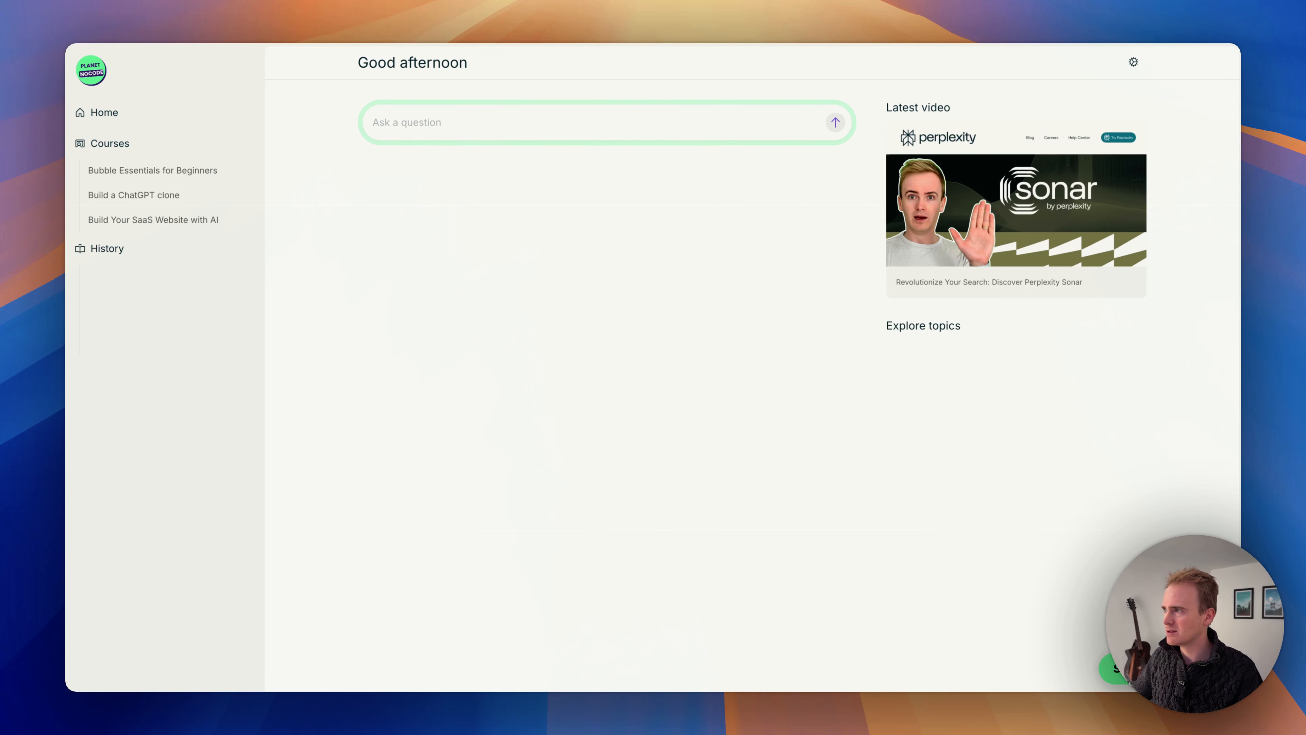
pyautogui.click(1143, 669)
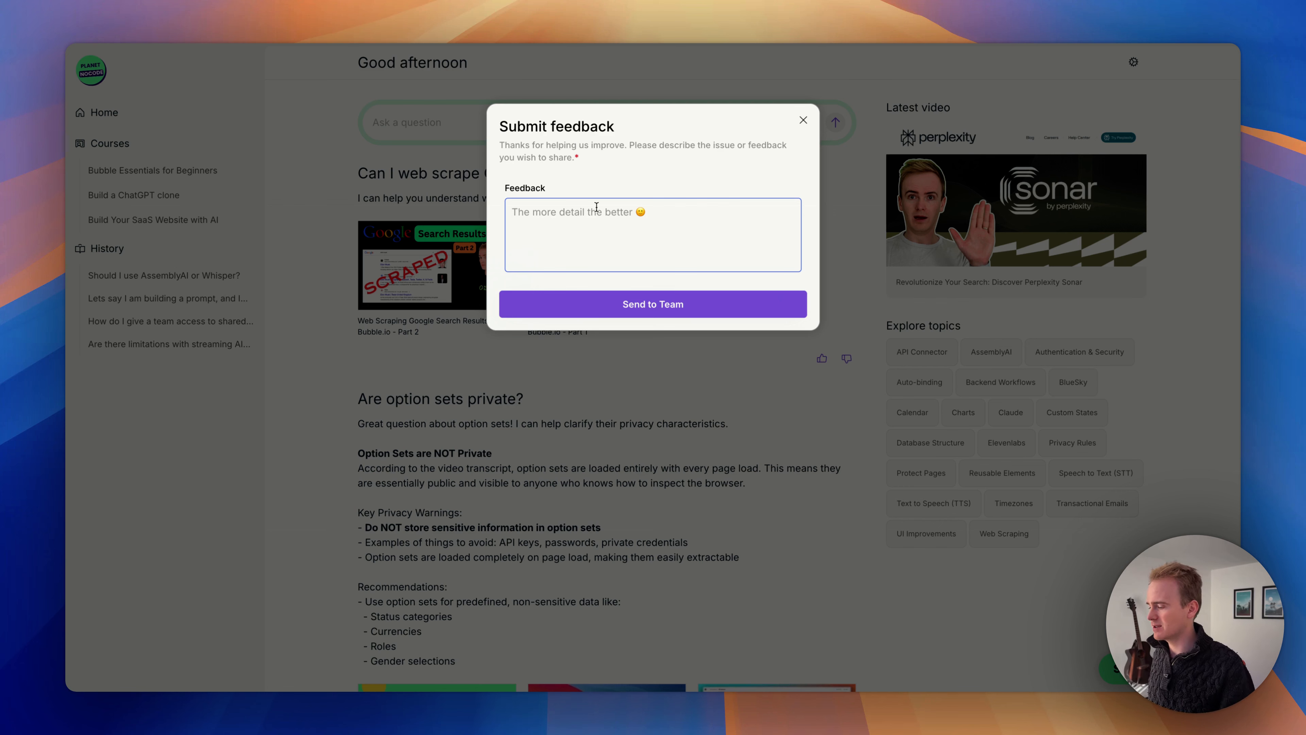
pyautogui.click(596, 206)
pyautogui.write('This app is')
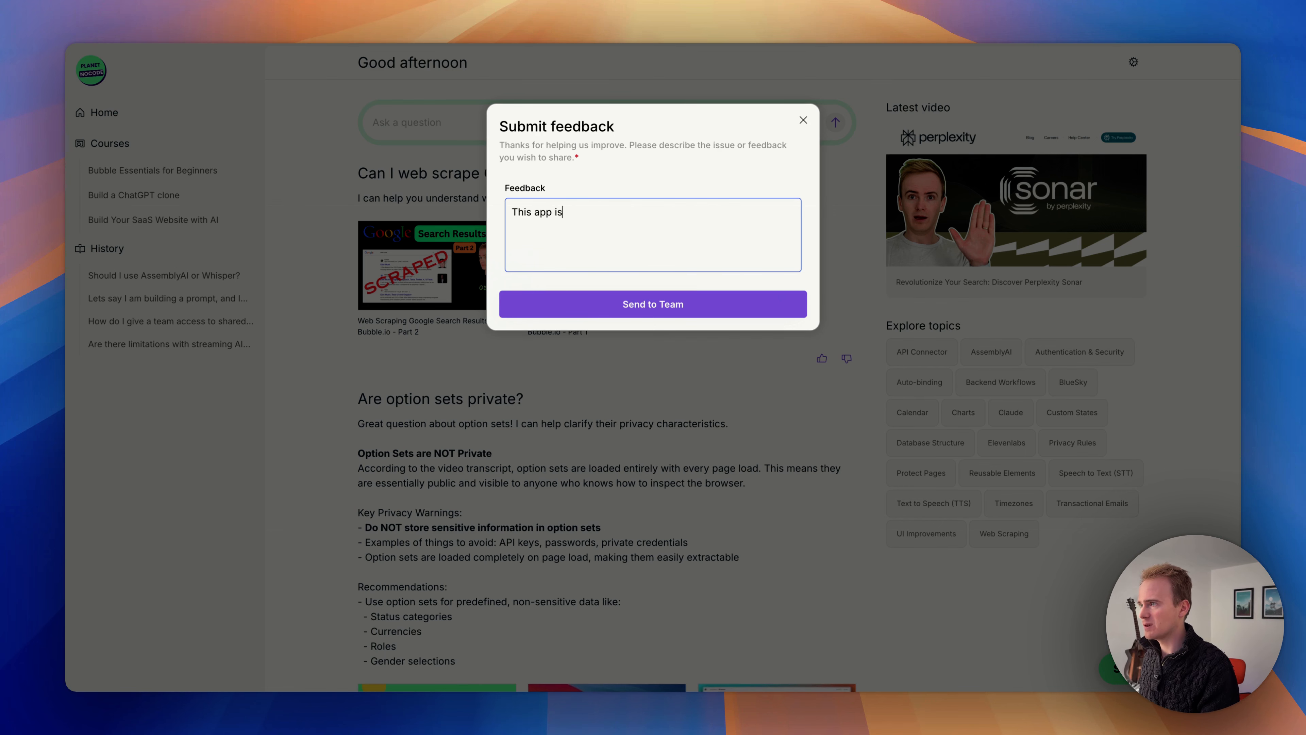
pyautogui.write(' amazing!')
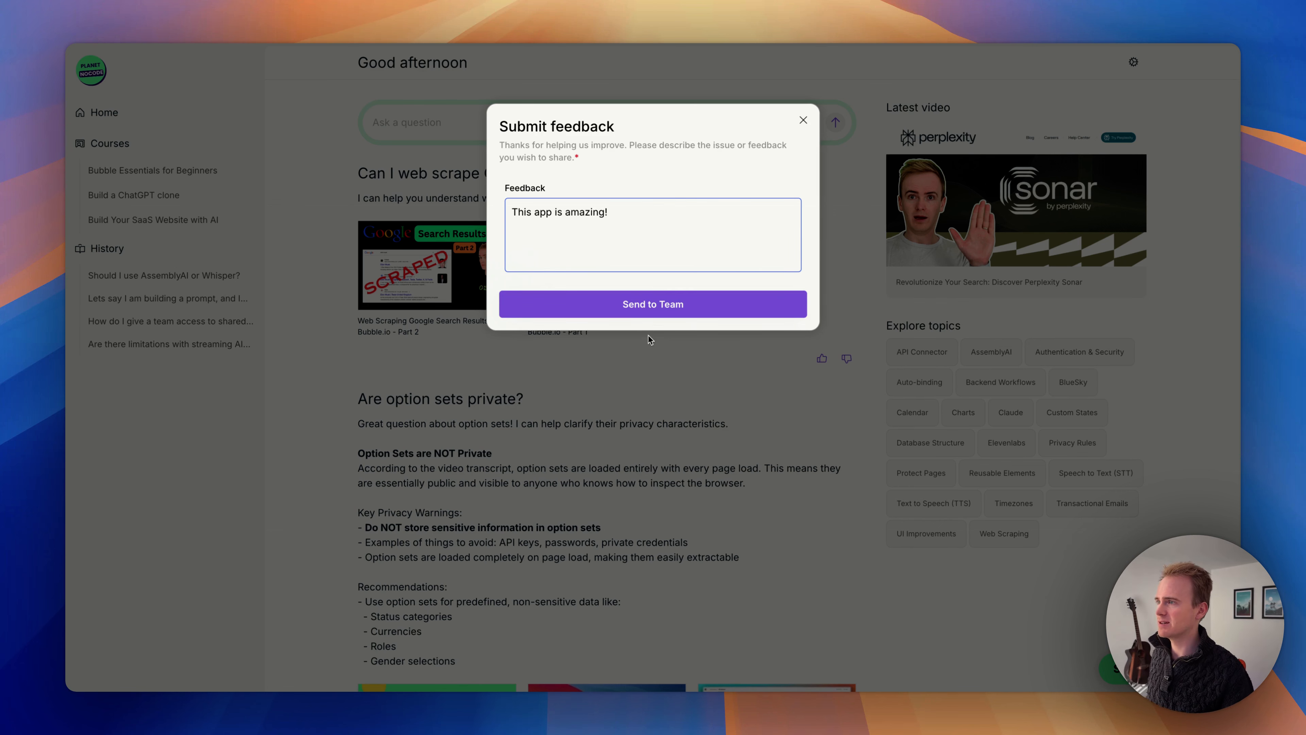
pyautogui.click(649, 304)
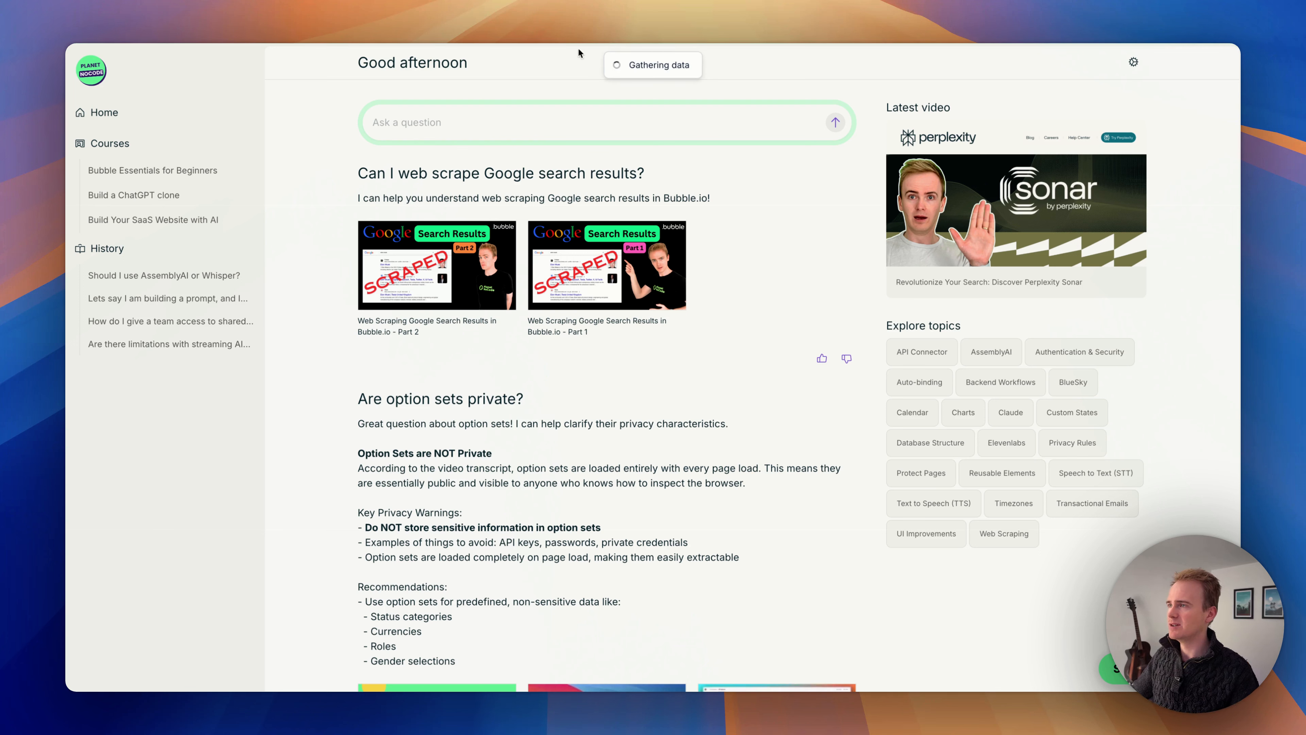